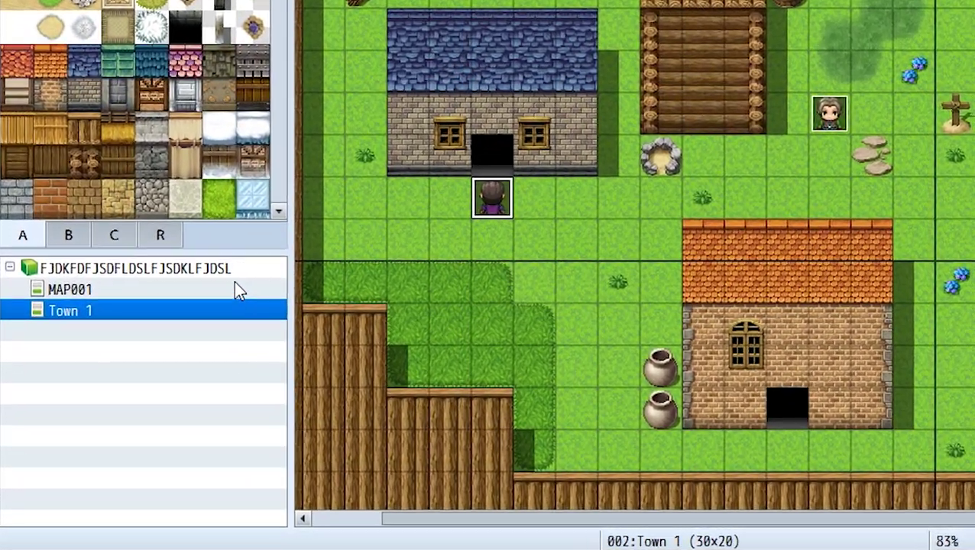
- Create a new blank map named 'Town 1 Room 1' as a child of Town 1
left_click(142, 356)
right_click(142, 356)
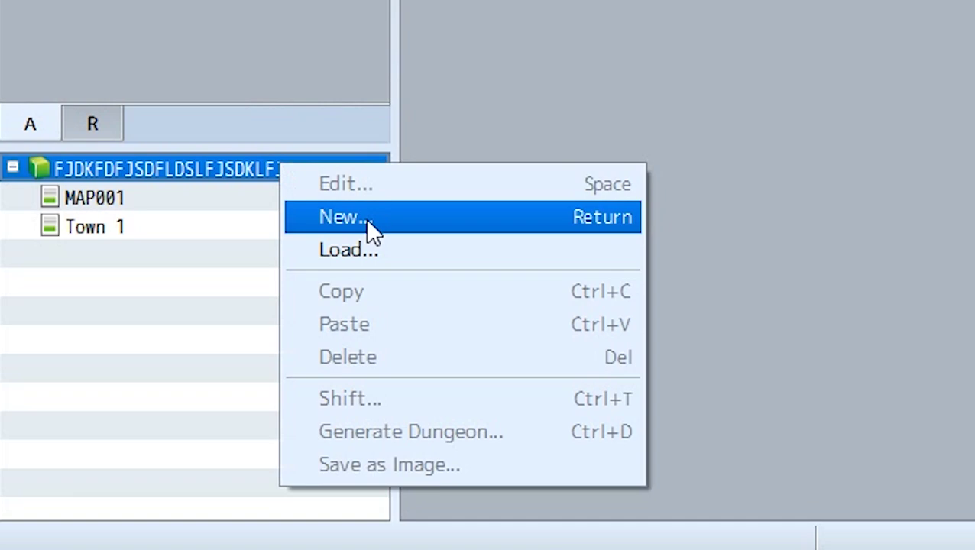
left_click(185, 349)
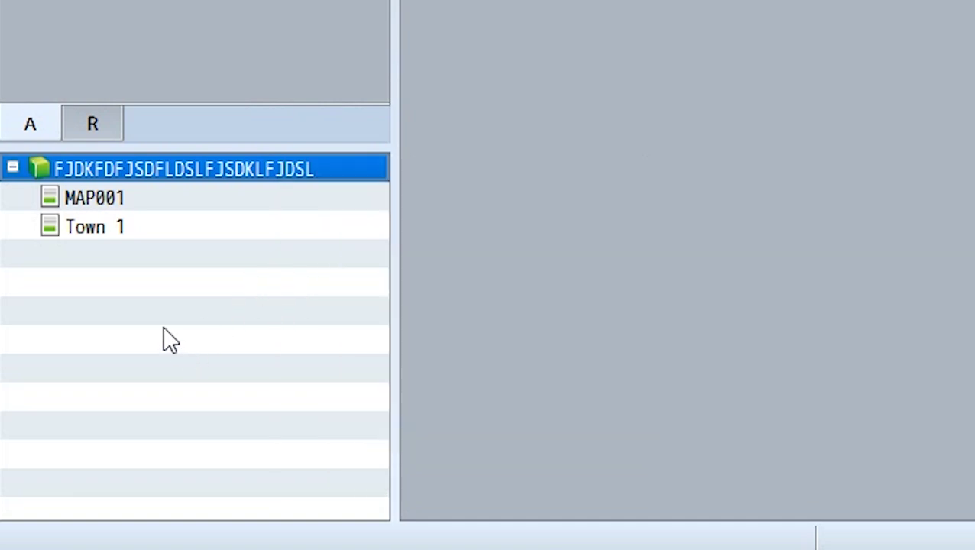
left_click(120, 230)
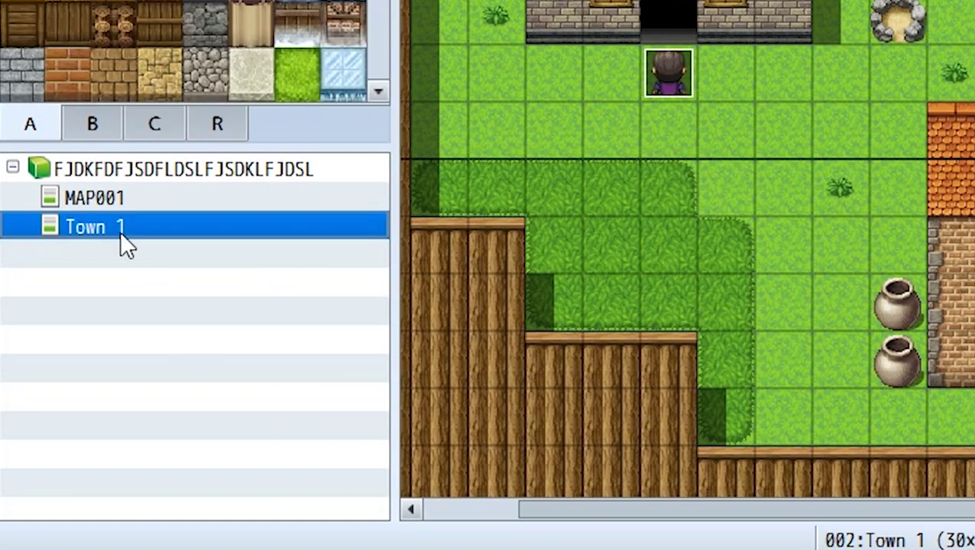
right_click(120, 230)
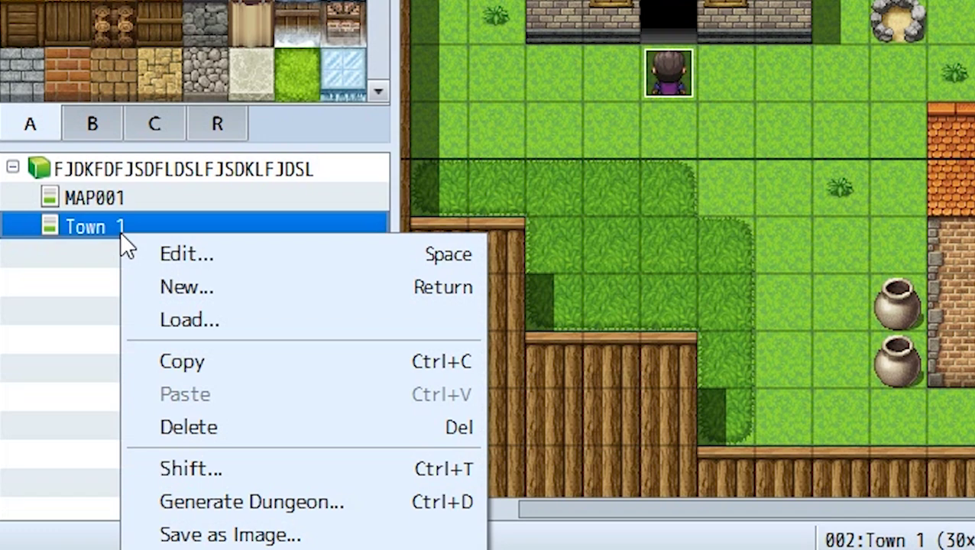
left_click(173, 286)
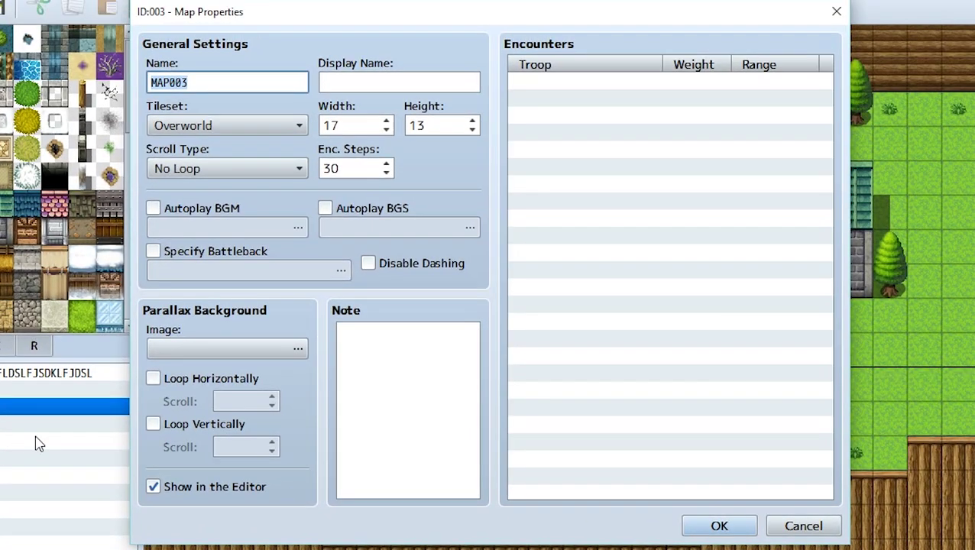
type("Town 2")
key("BackSpace")
type("1 R")
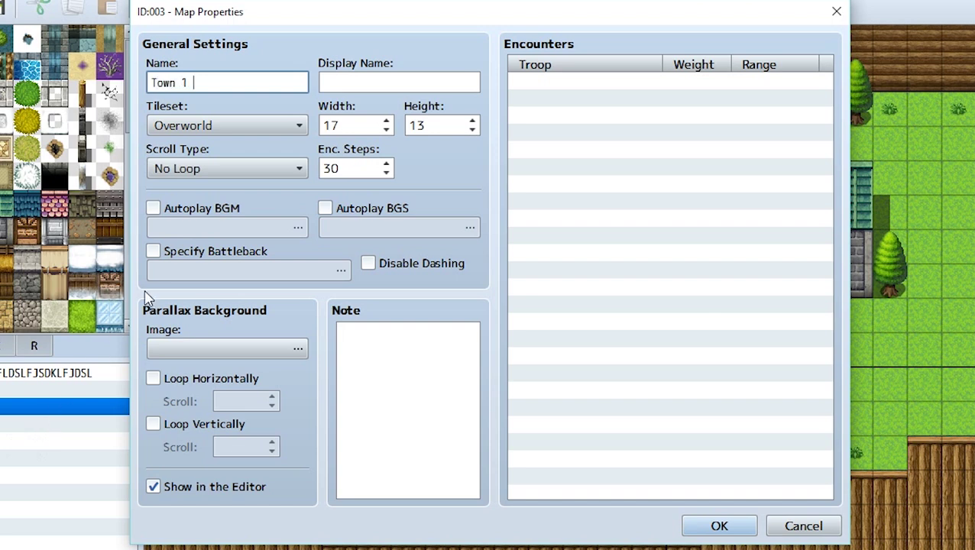
type("oom 1")
left_click(686, 527)
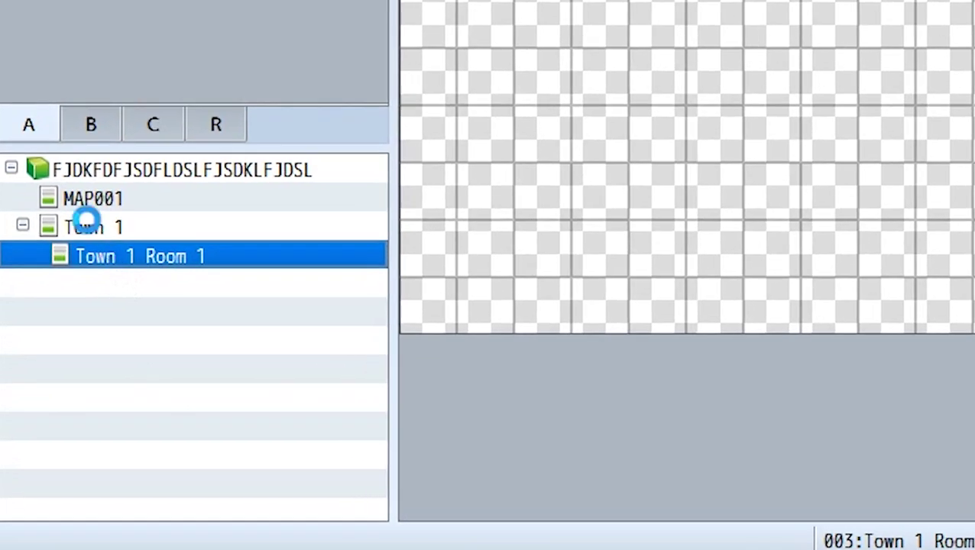
left_click(87, 223)
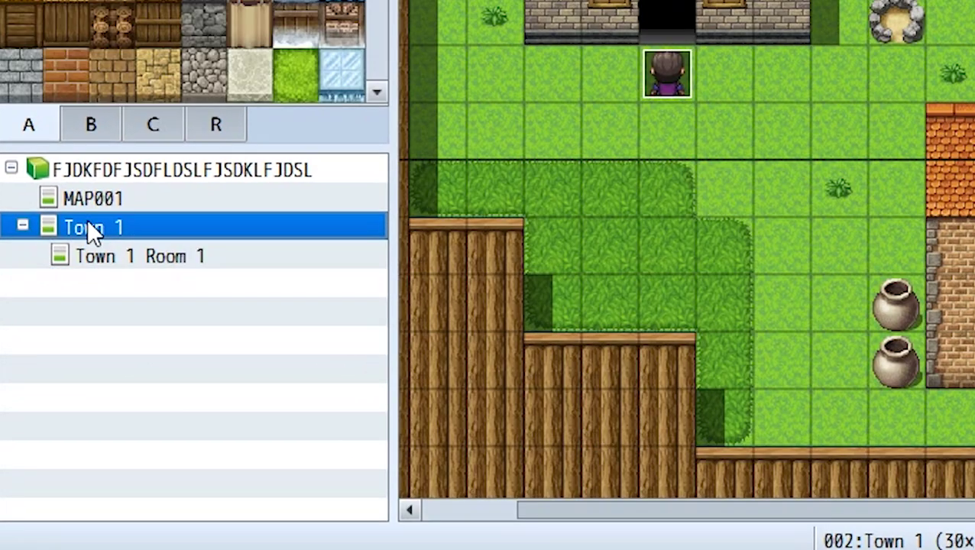
left_click(20, 224)
left_click(19, 224)
left_click(23, 226)
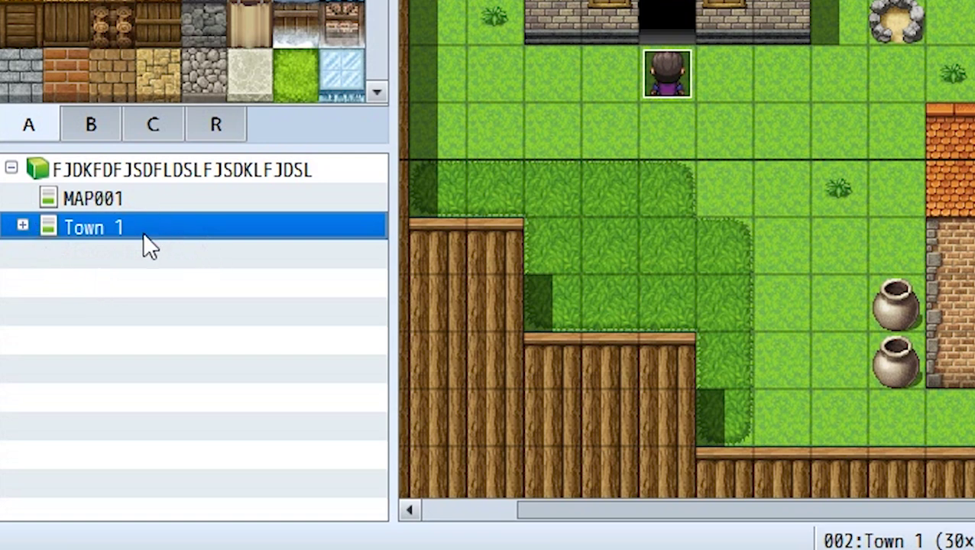
left_click(22, 226)
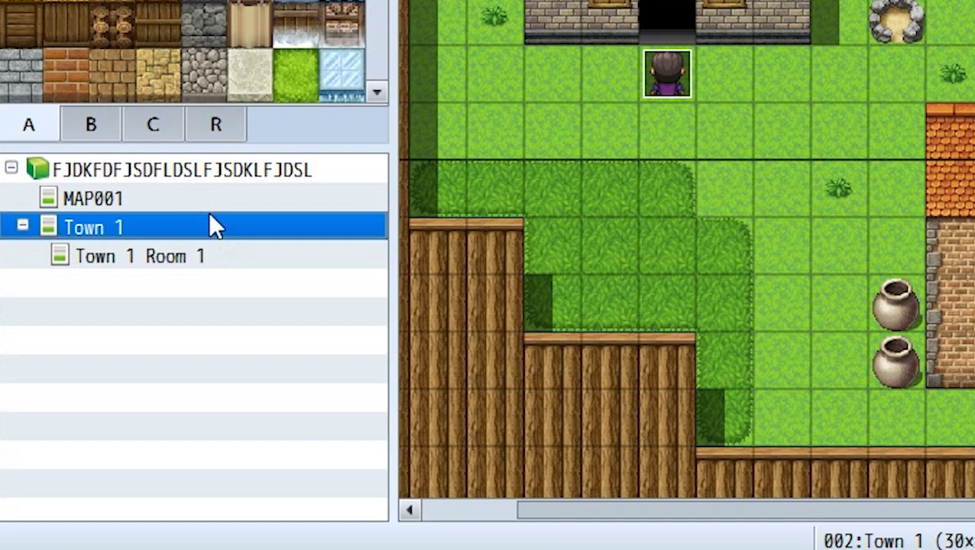
left_click(196, 269)
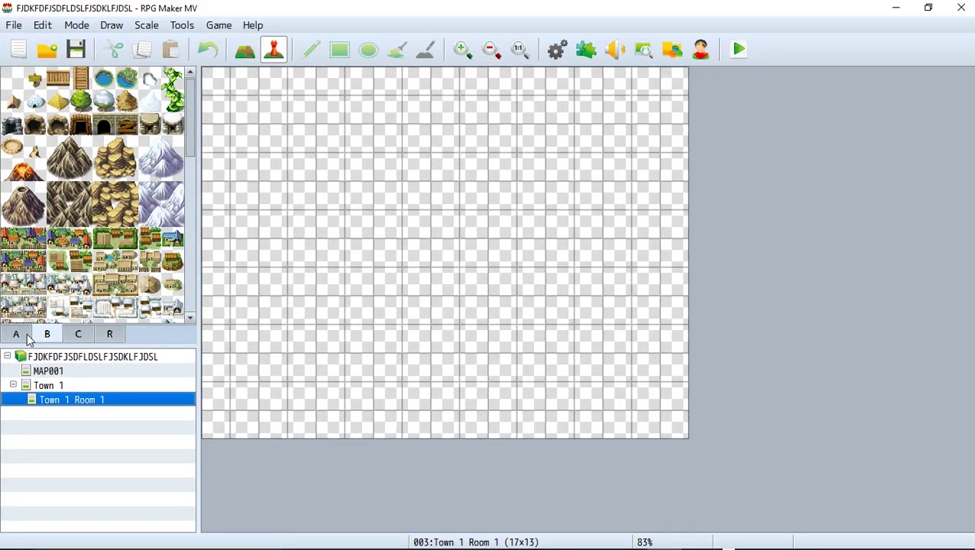
- Change Town 1 Room 1's tileset to Inside in its Map Properties
left_click(28, 338)
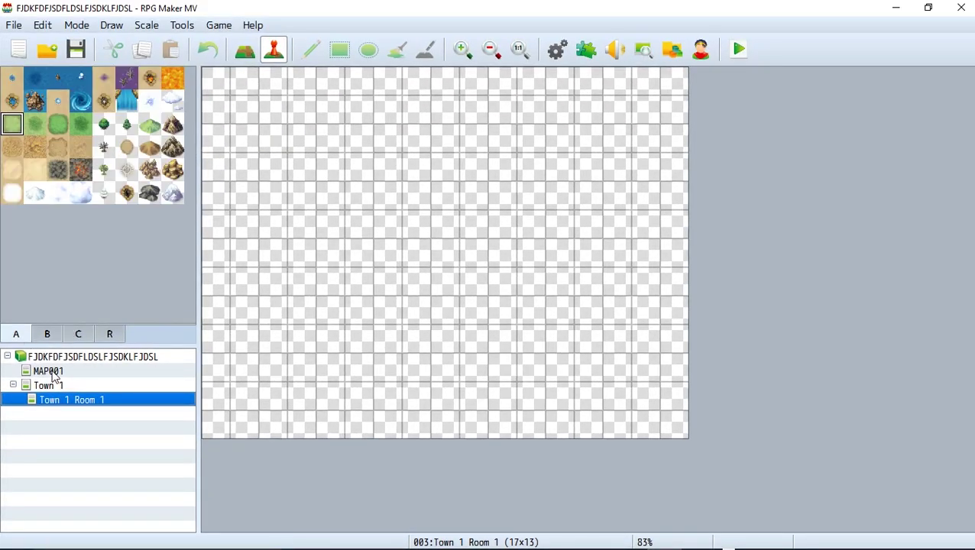
double_click(75, 402)
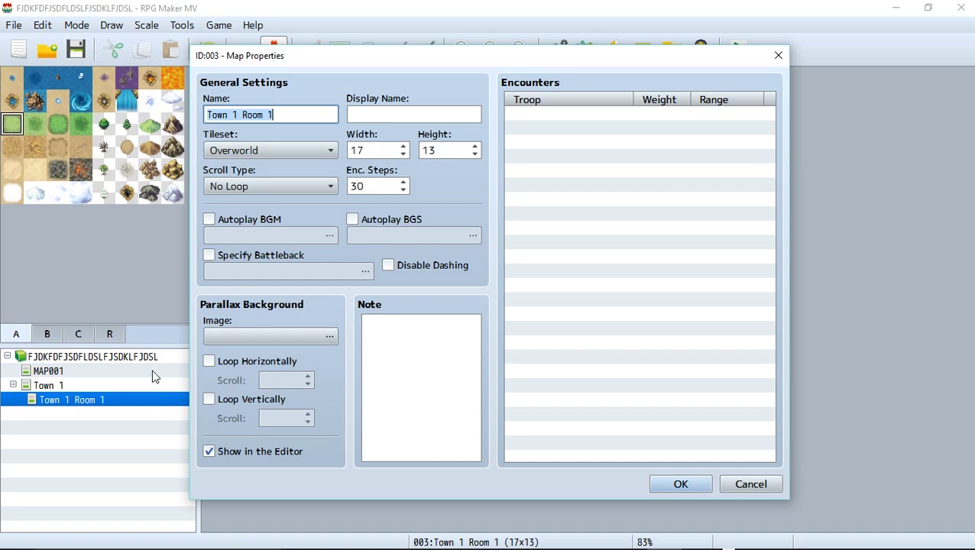
left_click(223, 150)
left_click(243, 202)
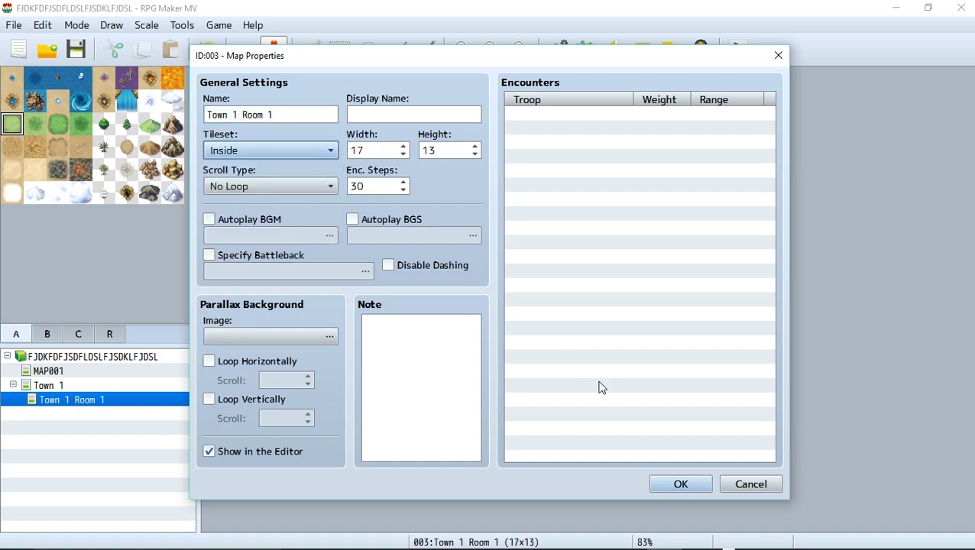
left_click(680, 485)
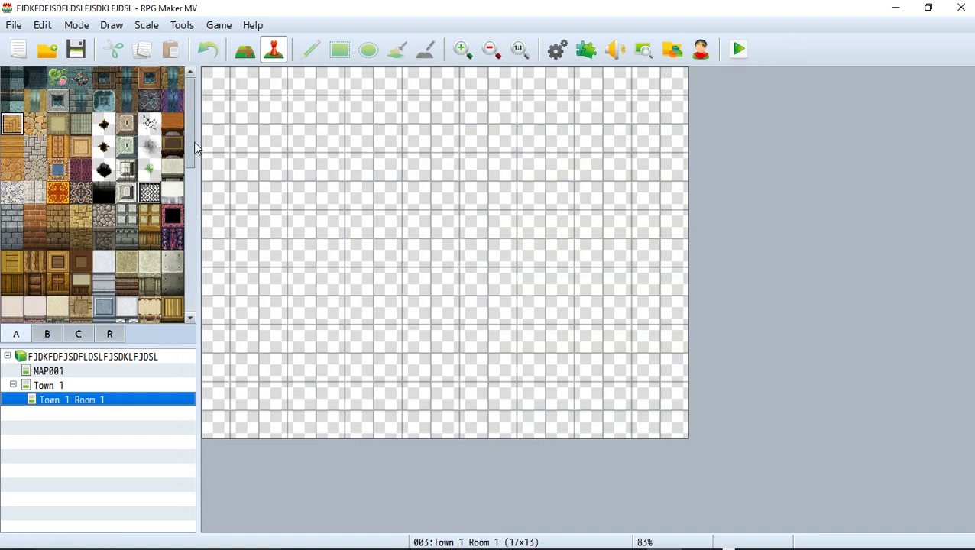
scroll(193, 168, "down", 2)
- Flood-fill the whole room with the beige floor tile
left_click(57, 222)
left_click(245, 51)
left_click(246, 58)
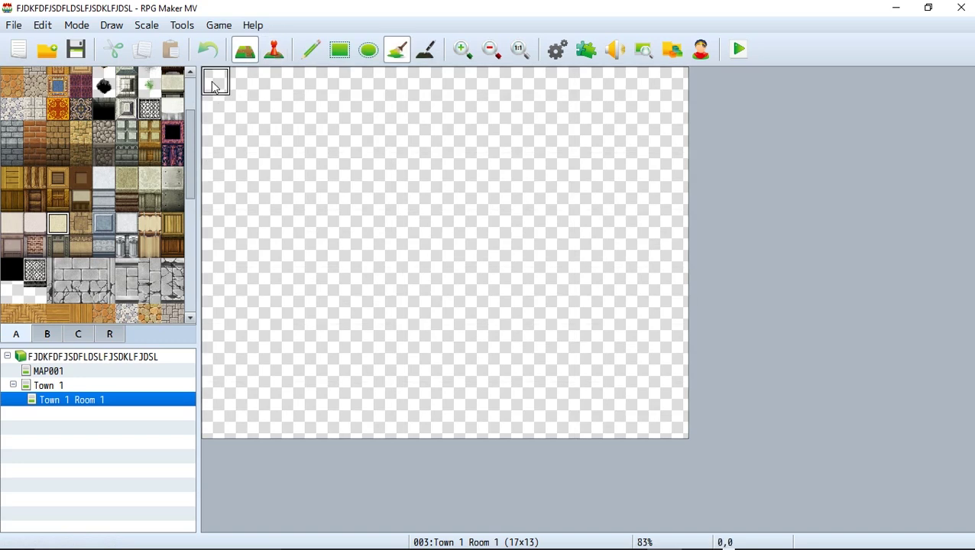
left_click(214, 81)
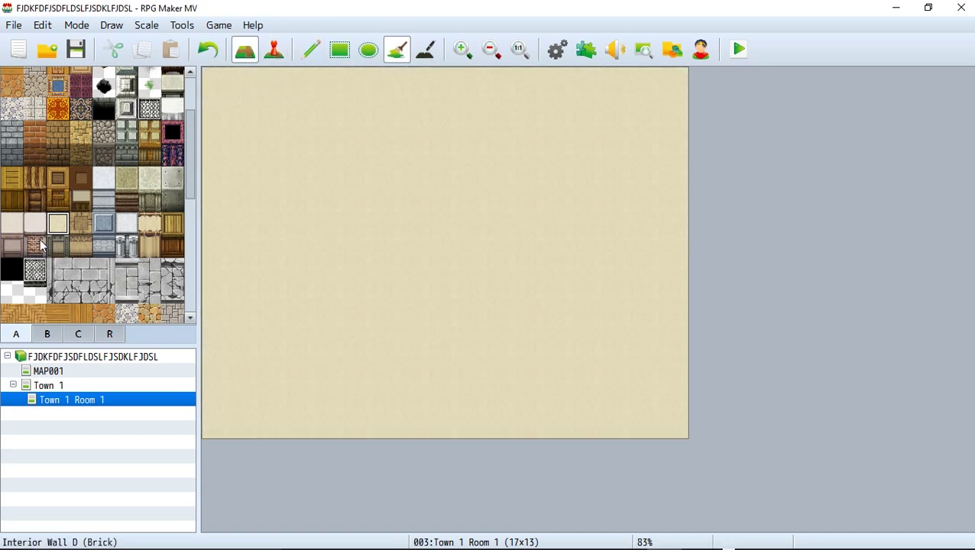
- Paint a cobblestone rectangle over most of the room and leave a doorway in the bottom border
left_click(11, 85)
left_click(340, 49)
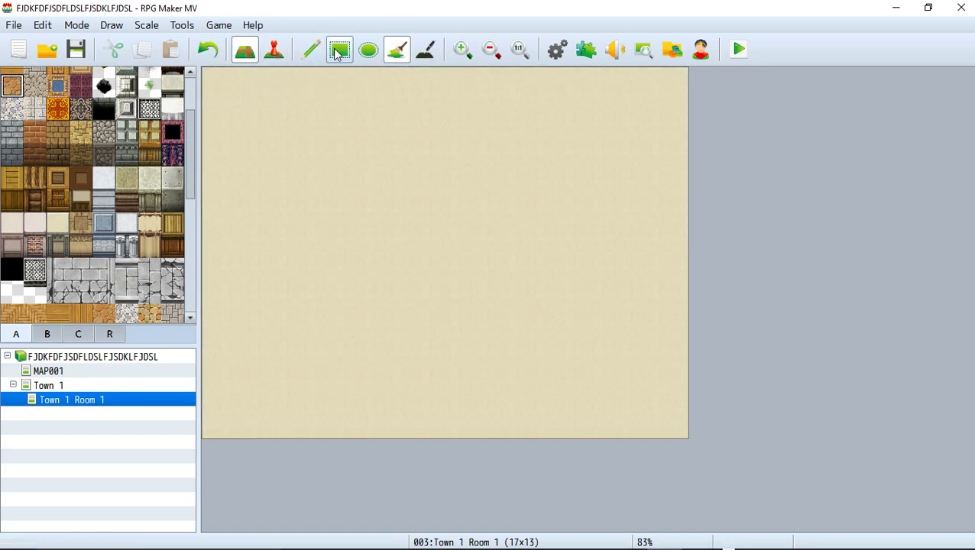
left_click(249, 113)
left_click_drag(276, 157, 650, 405)
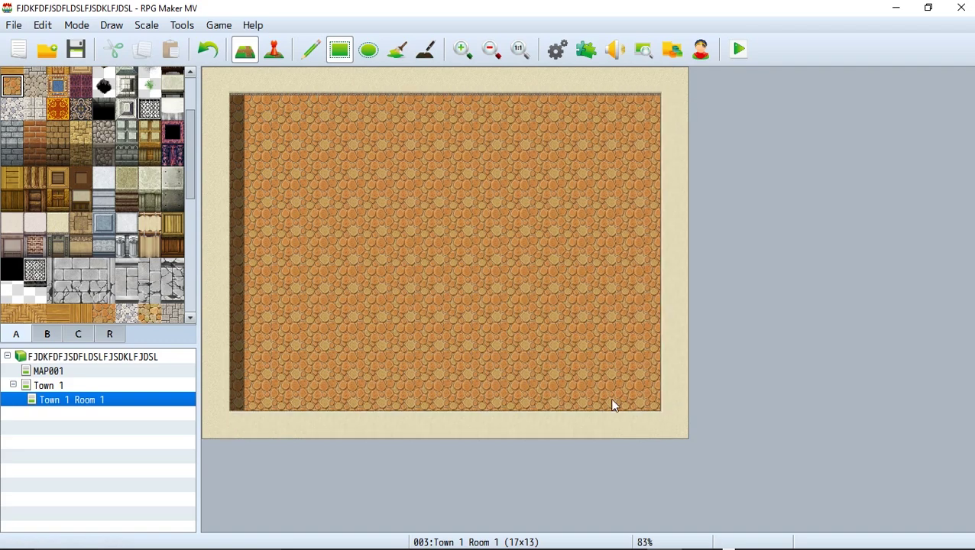
left_click(450, 427)
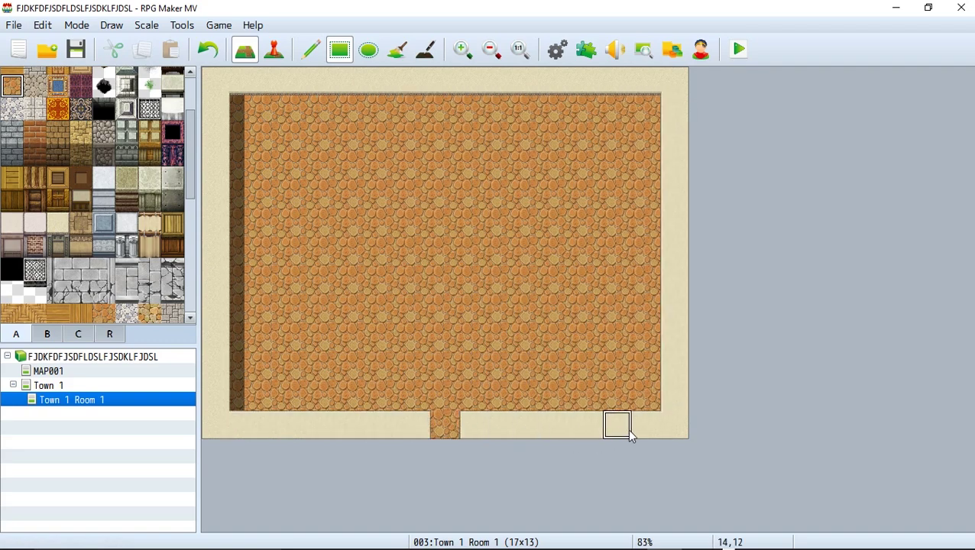
- Draw a brick wall across the room's top rows, then reopen Town 1
left_click(35, 246)
left_click_drag(247, 107, 645, 145)
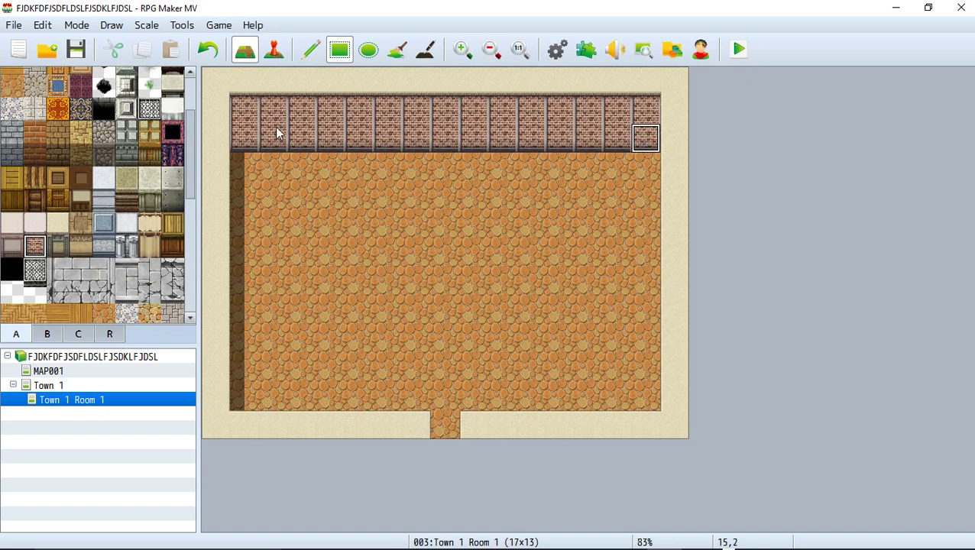
left_click(93, 385)
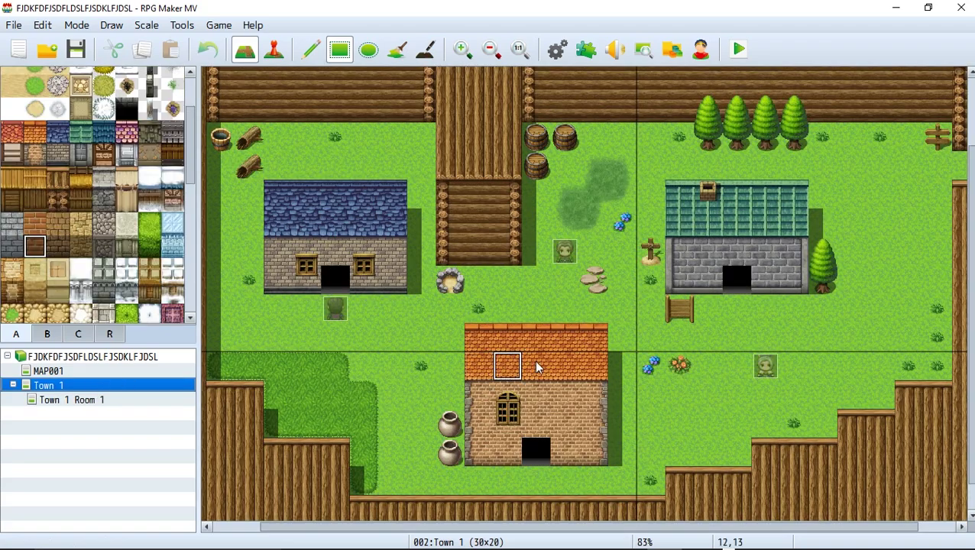
- Create a quick Door event on the orange-roofed house's doorway using the plain !Door1 wooden door image
left_click(274, 50)
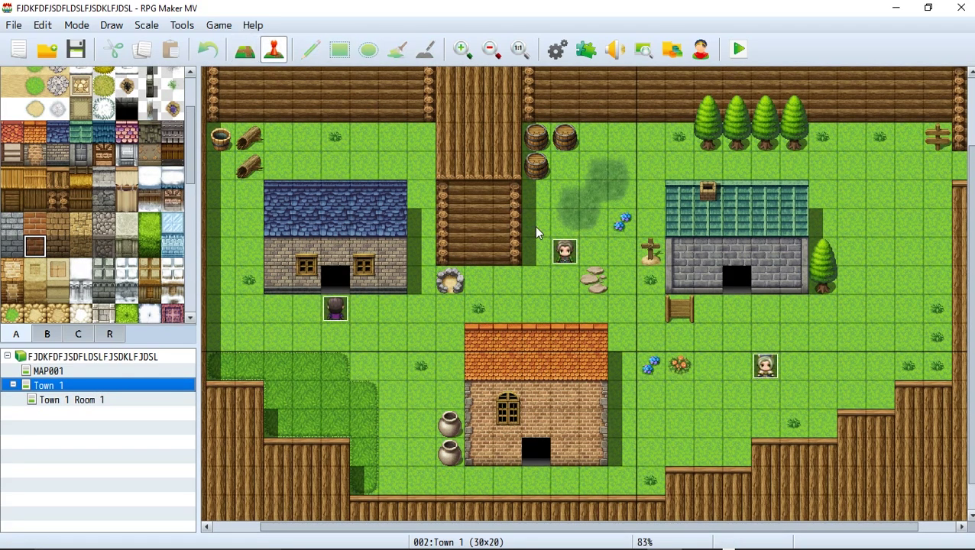
scroll(567, 325, "down", 1)
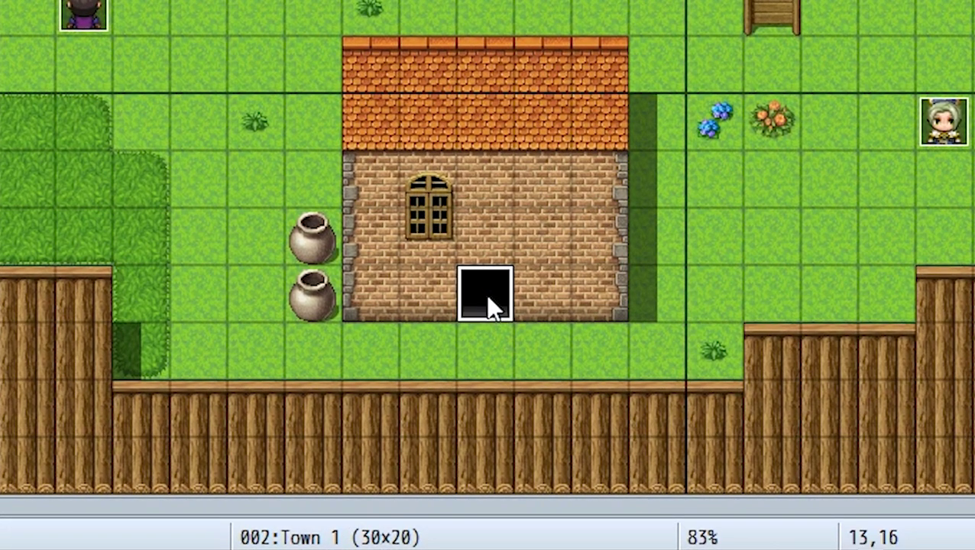
right_click(488, 298)
mouse_move(688, 498)
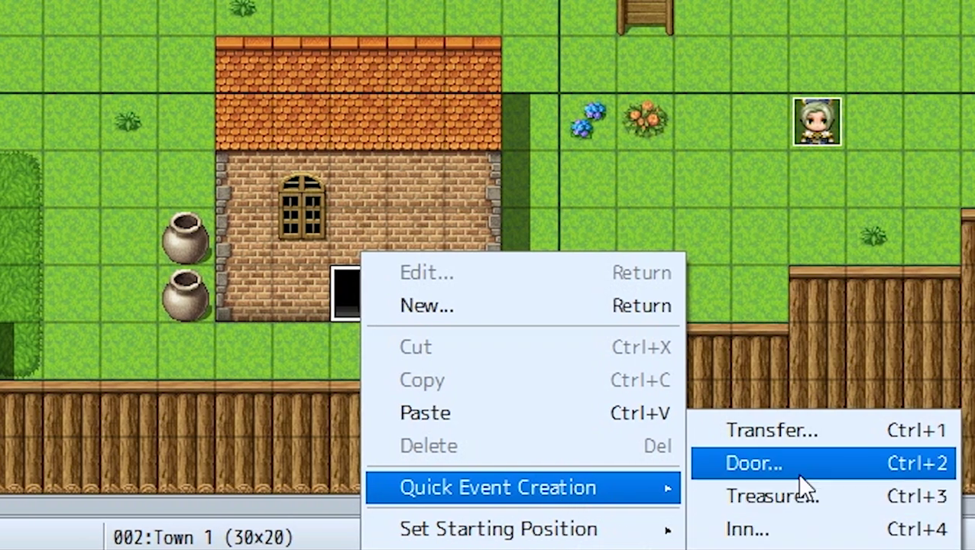
left_click(801, 480)
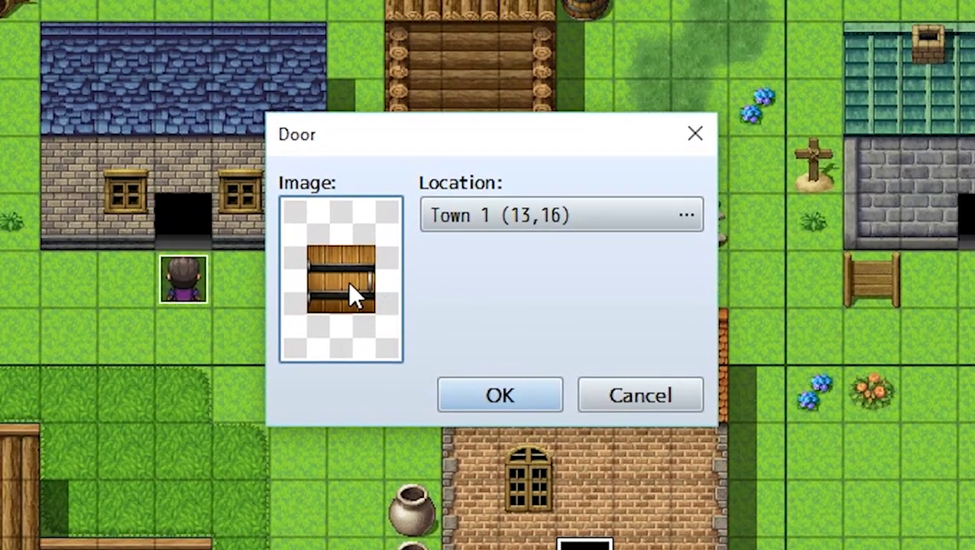
double_click(349, 284)
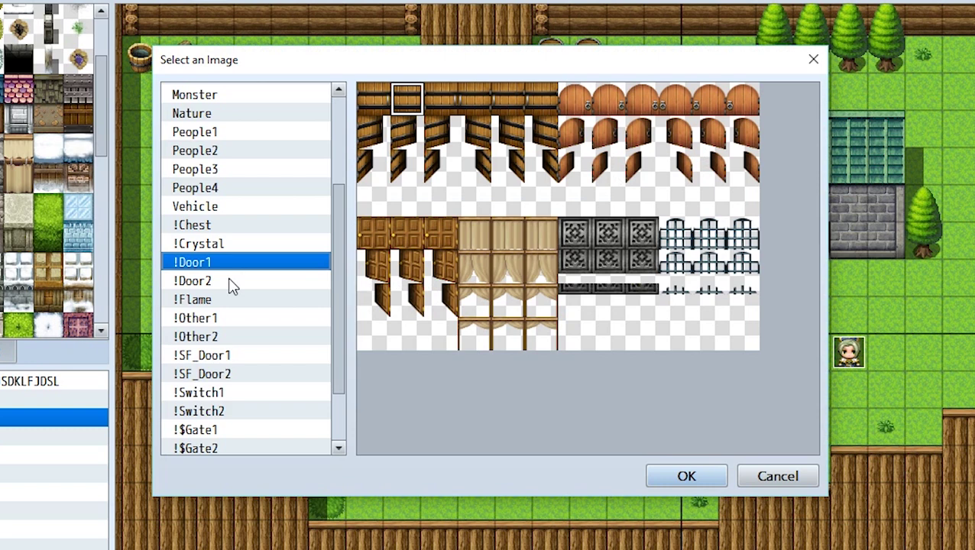
left_click(232, 283)
left_click(226, 267)
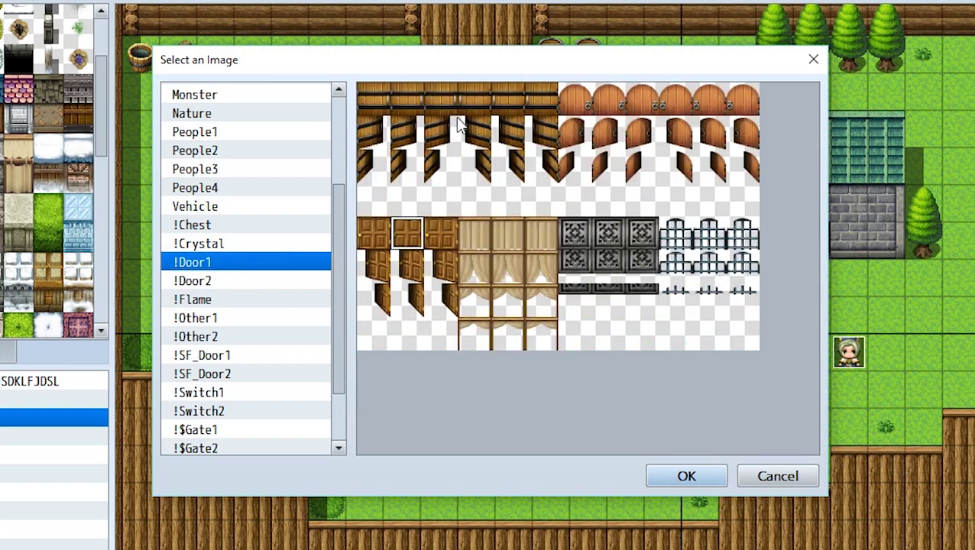
double_click(507, 102)
left_click(503, 239)
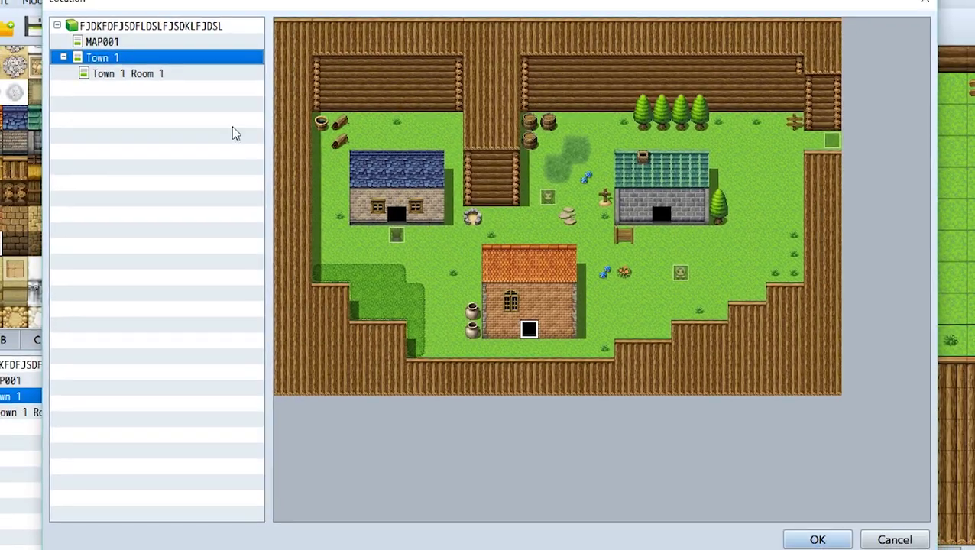
- Set the door's destination to Town 1 Room 1's bottom doorway and place the event
left_click(153, 74)
double_click(438, 253)
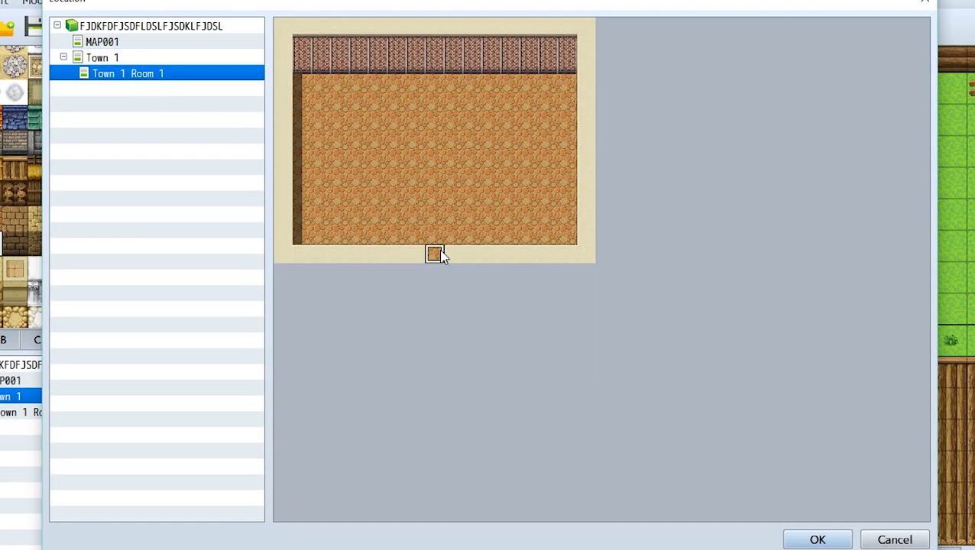
left_click(518, 345)
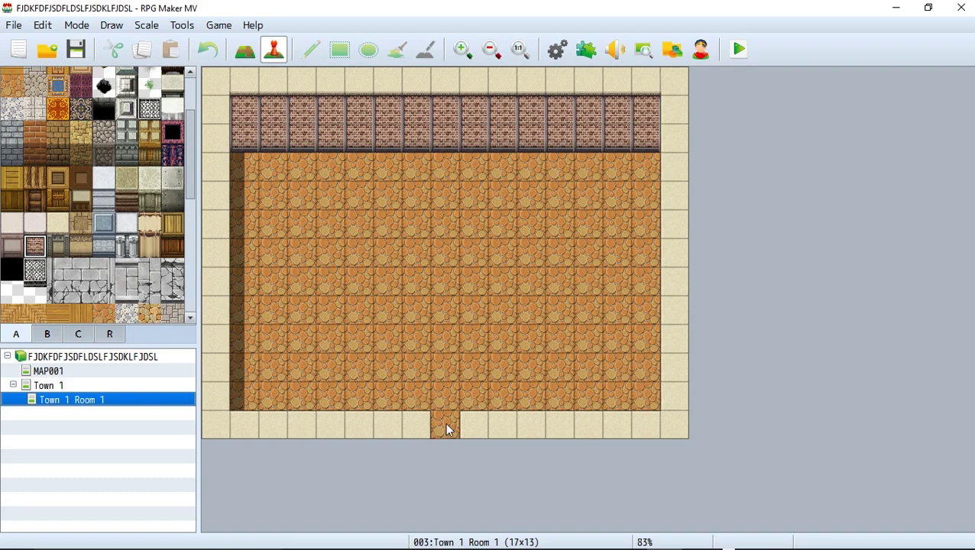
- In Town 1 Room 1, select the bottom doorway tile and bring up its event options
left_click(447, 426)
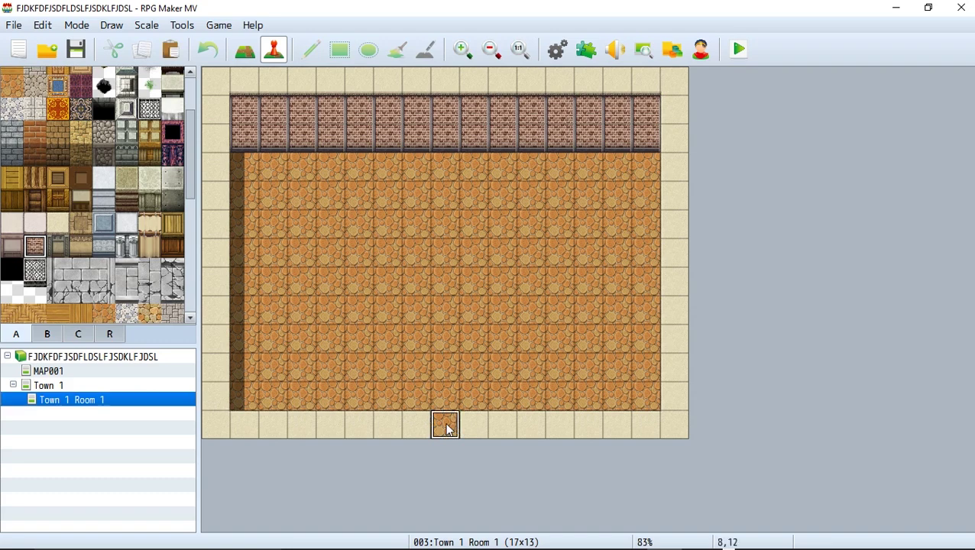
right_click(447, 427)
mouse_move(570, 522)
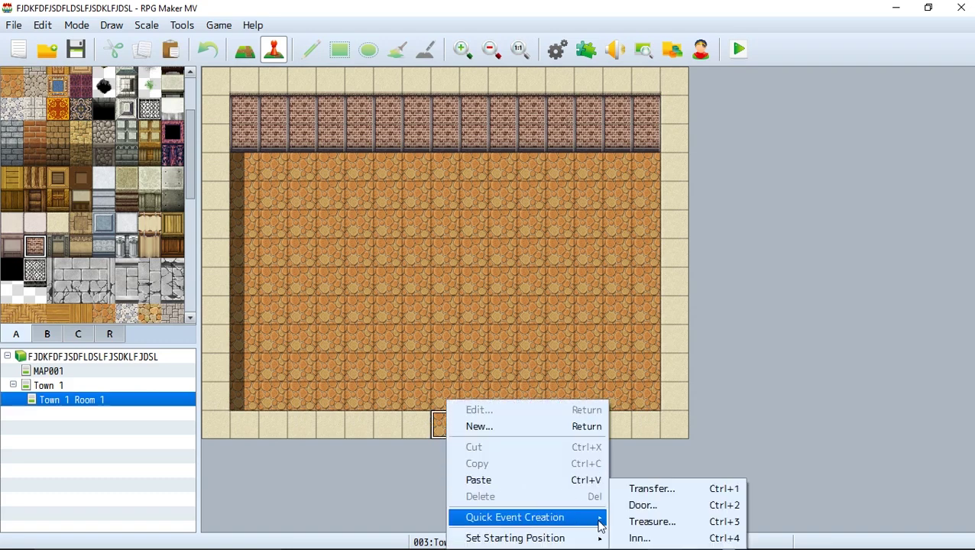
- Add a Transfer event on the room doorway leading to Town 1 (13,17), facing Down
left_click(651, 489)
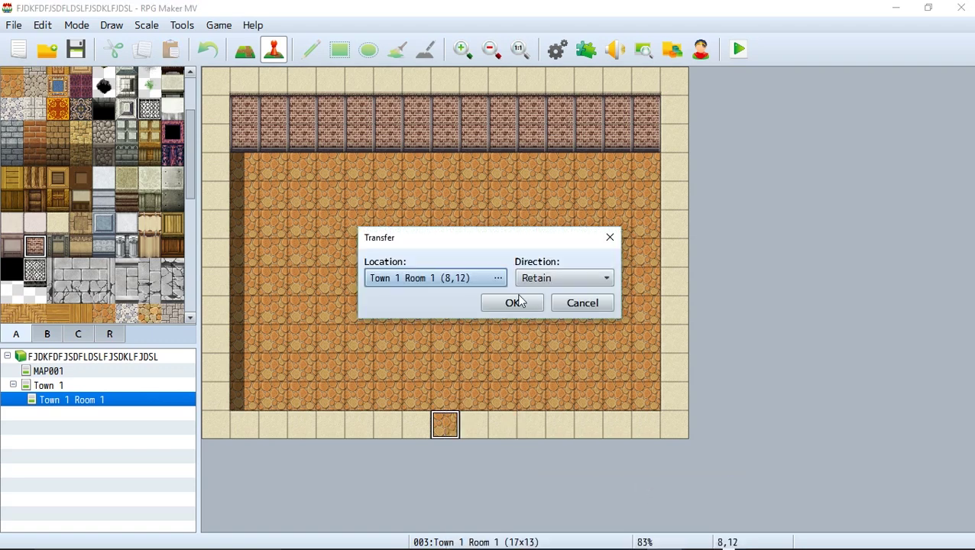
left_click(489, 279)
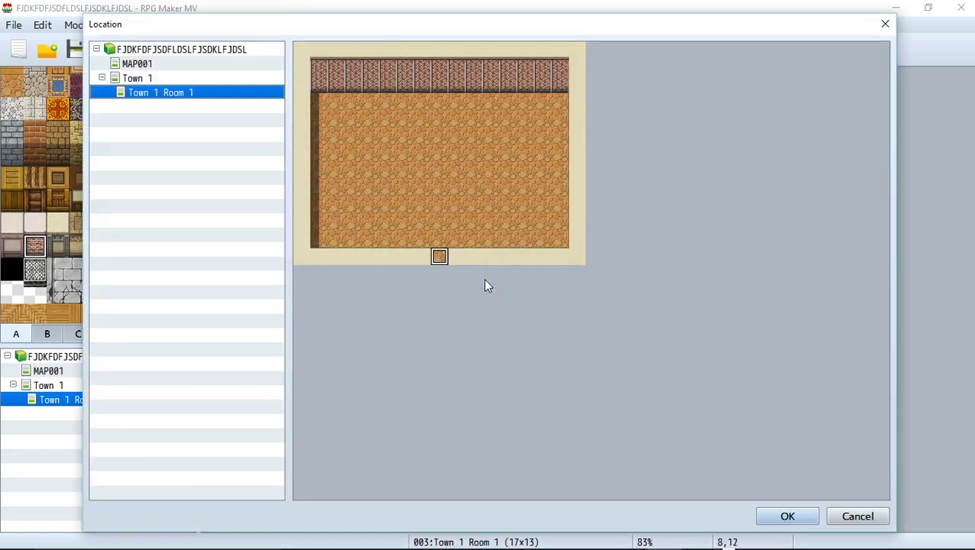
left_click(136, 80)
double_click(527, 337)
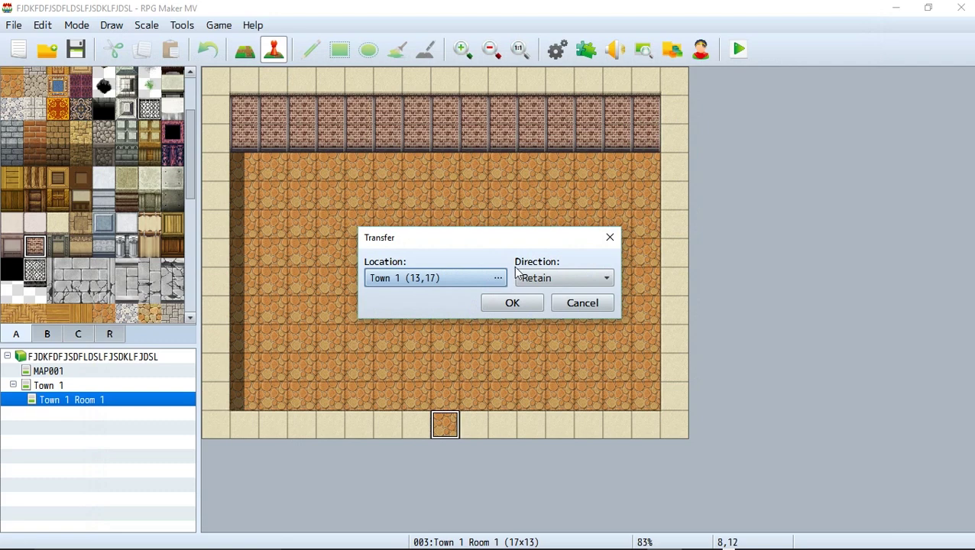
left_click(529, 278)
left_click(539, 311)
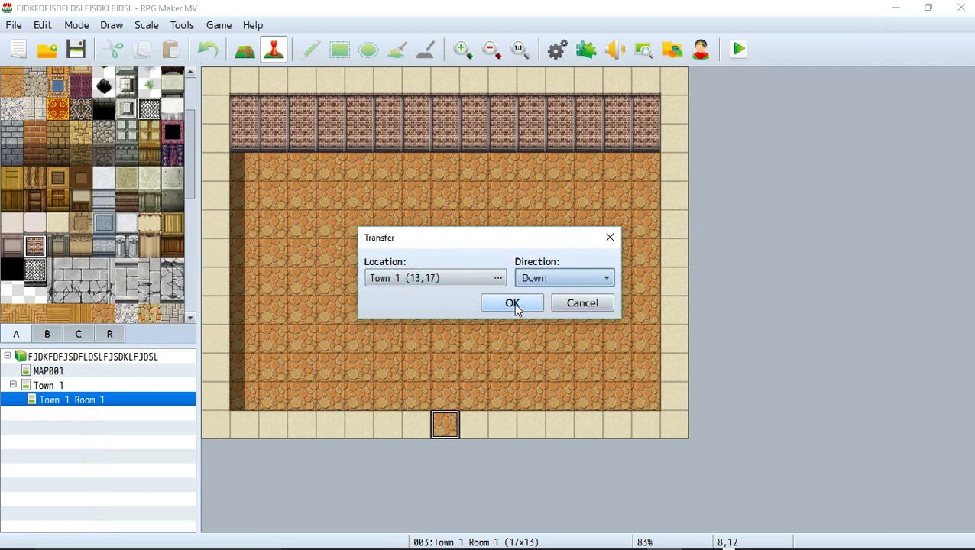
left_click(513, 305)
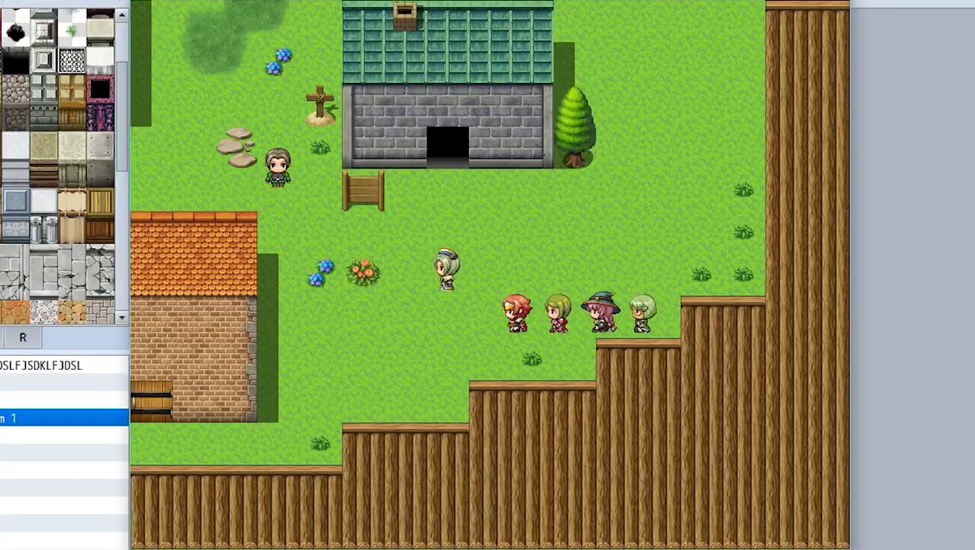
- Playtest walking through the orange house's door, around the room, and out the bottom exit
key("Left")
key("Left")
key("Left")
key("Left")
key("Left")
key("Left")
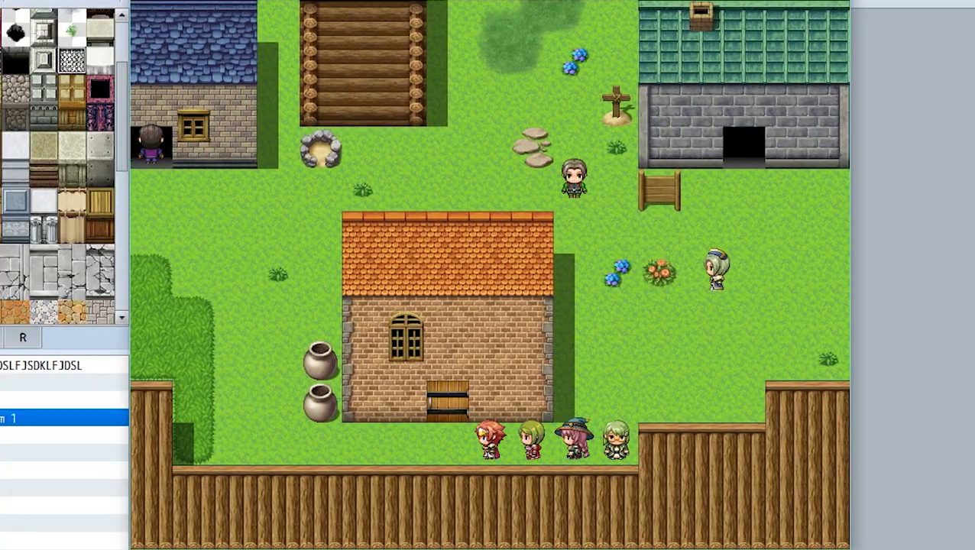
key("Left")
key("Up")
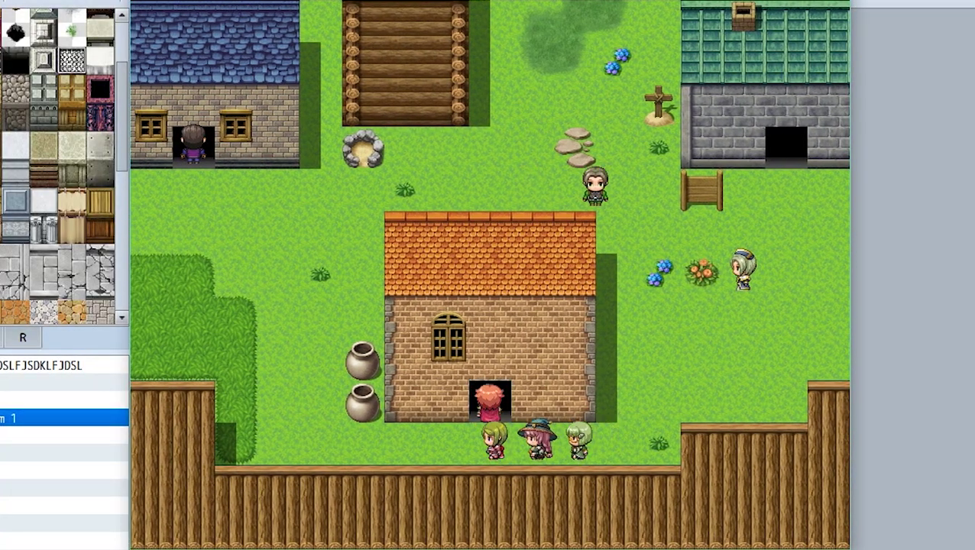
key("Up")
key("Up")
key("Up")
key("Up")
key("Up")
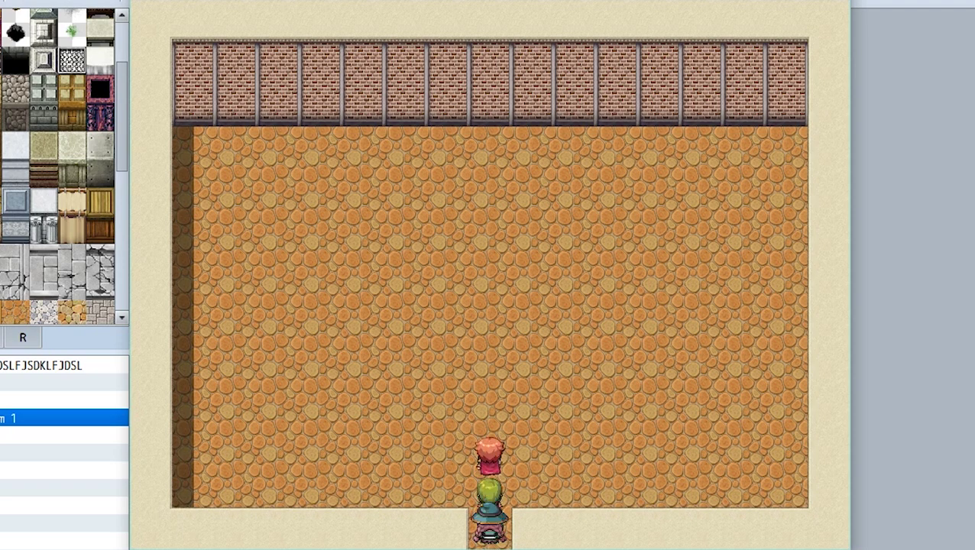
key("Right")
key("Right")
key("Down")
key("Down")
key("Down")
key("Left")
key("Left")
key("Left")
key("Right")
key("Down")
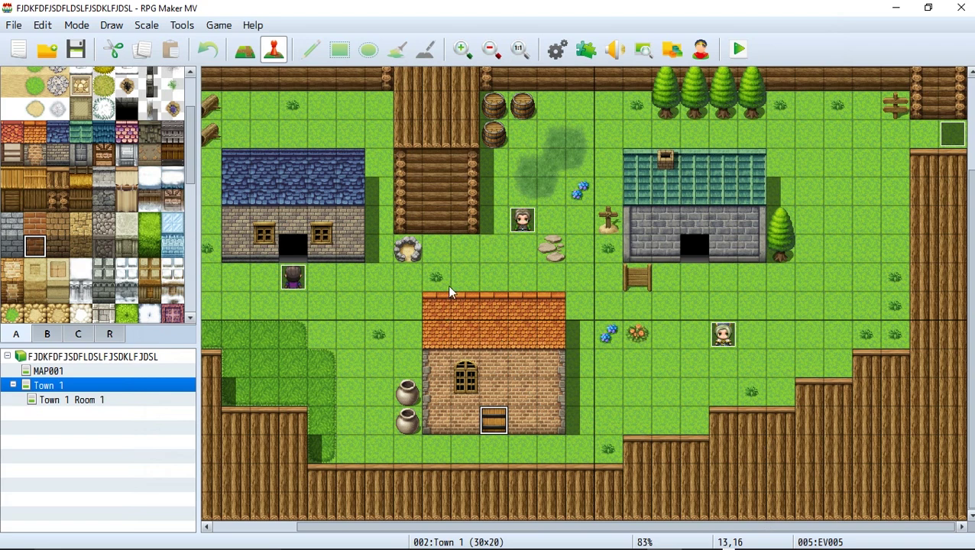
- Find the black arched doorway tile in the B object tiles, undoing one misplaced placement
left_click(44, 335)
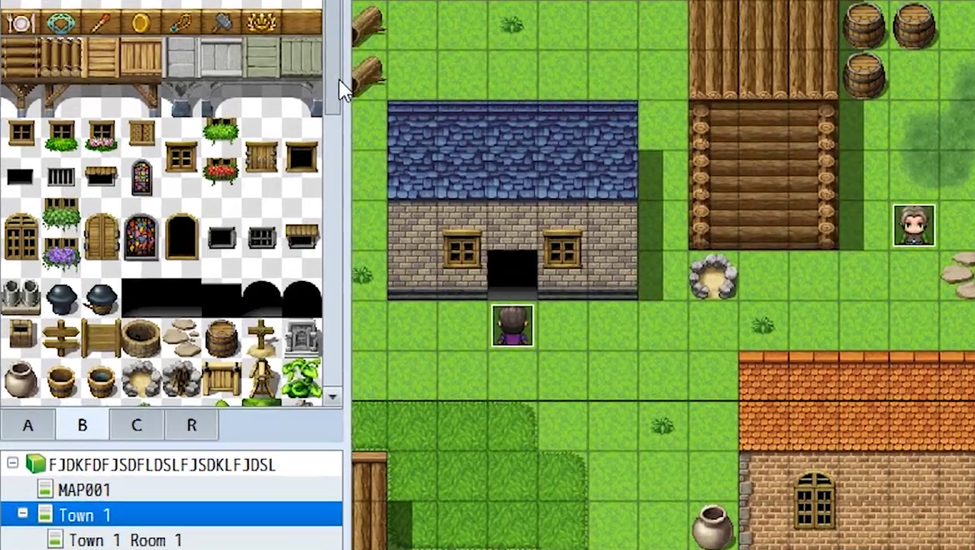
scroll(235, 216, "down", 1)
left_click(184, 246)
left_click(217, 251)
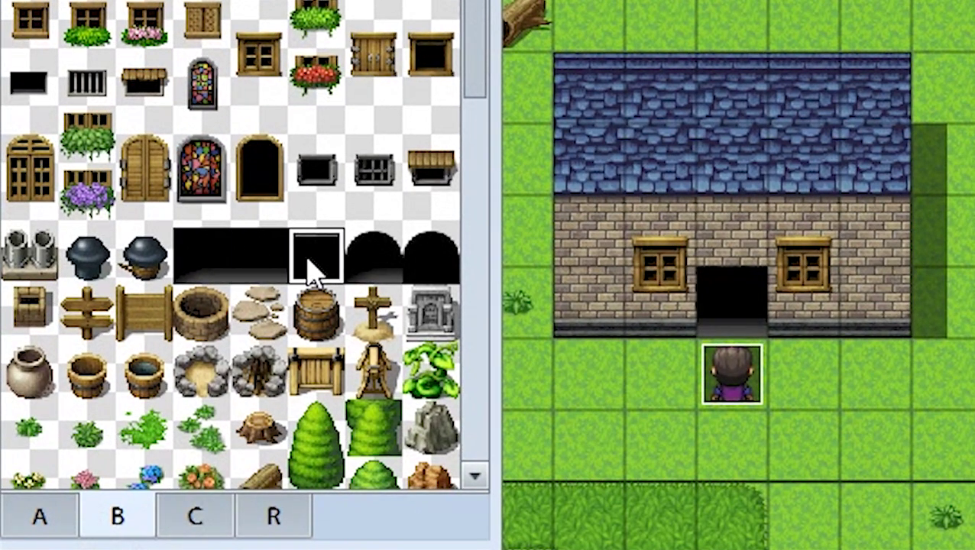
left_click(414, 272)
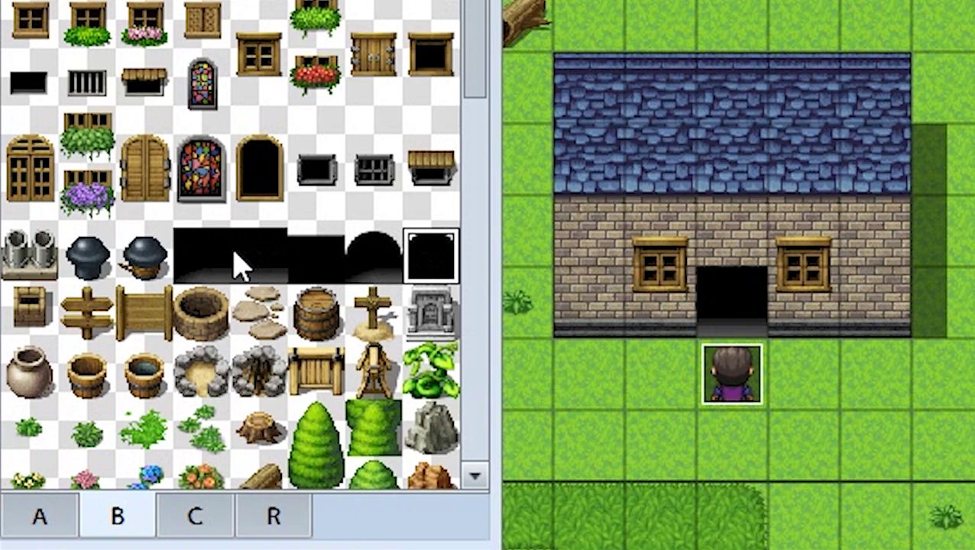
left_click(370, 269)
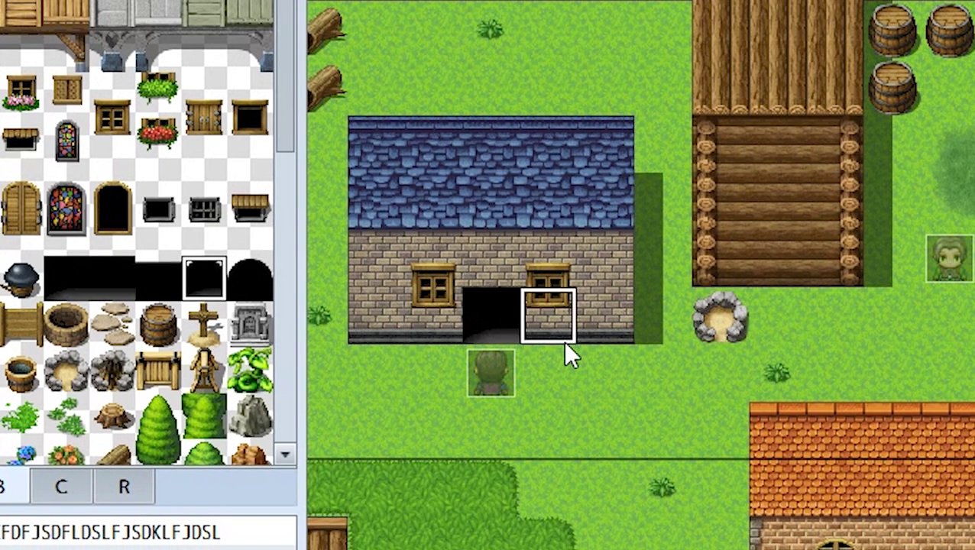
left_click(565, 394)
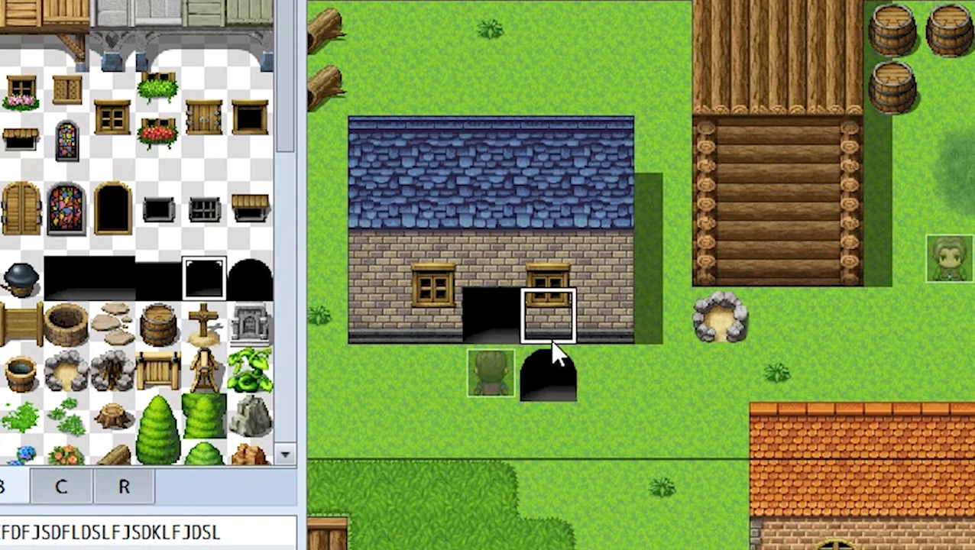
key("ctrl+z")
- Brick over the blue house's old square doorway and paint the arched doorway into its wall
right_click(616, 318)
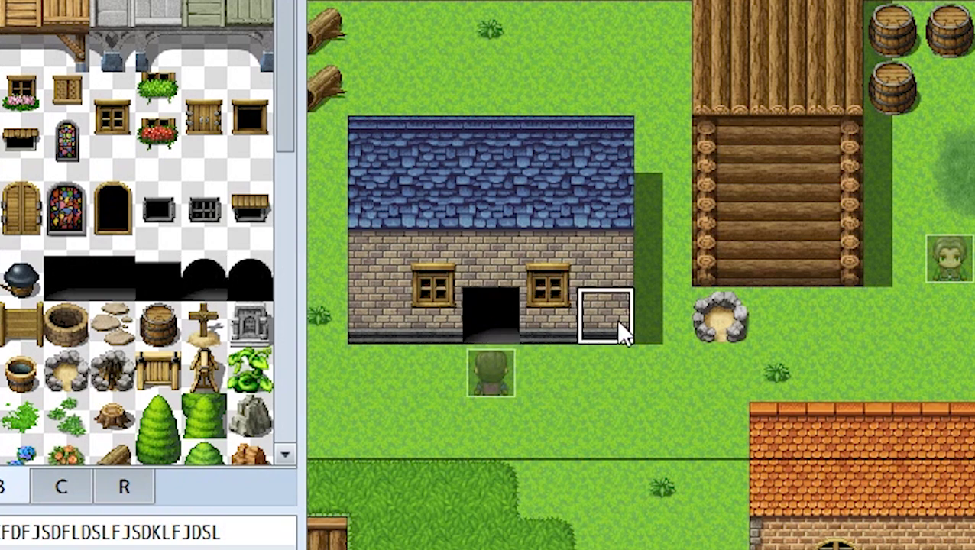
left_click(490, 319)
left_click(204, 279)
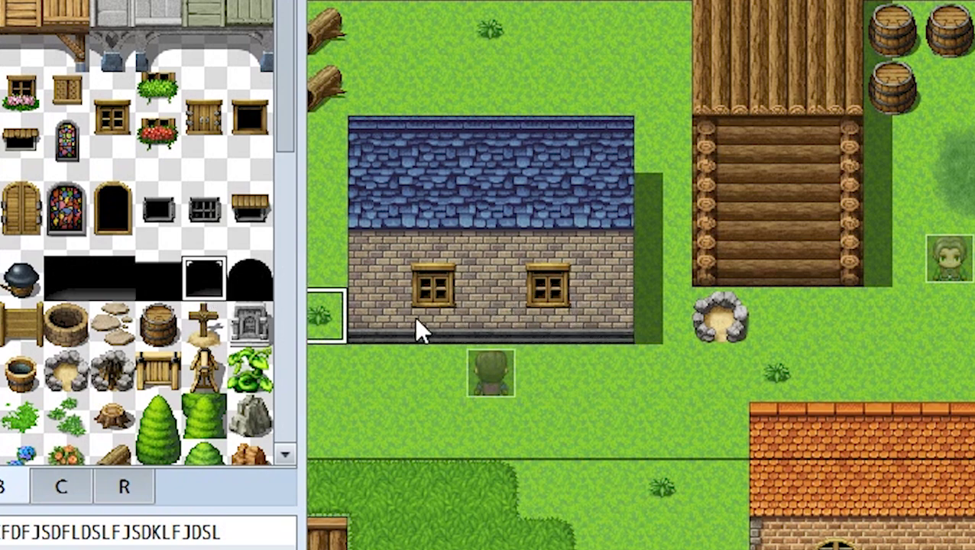
left_click(509, 321)
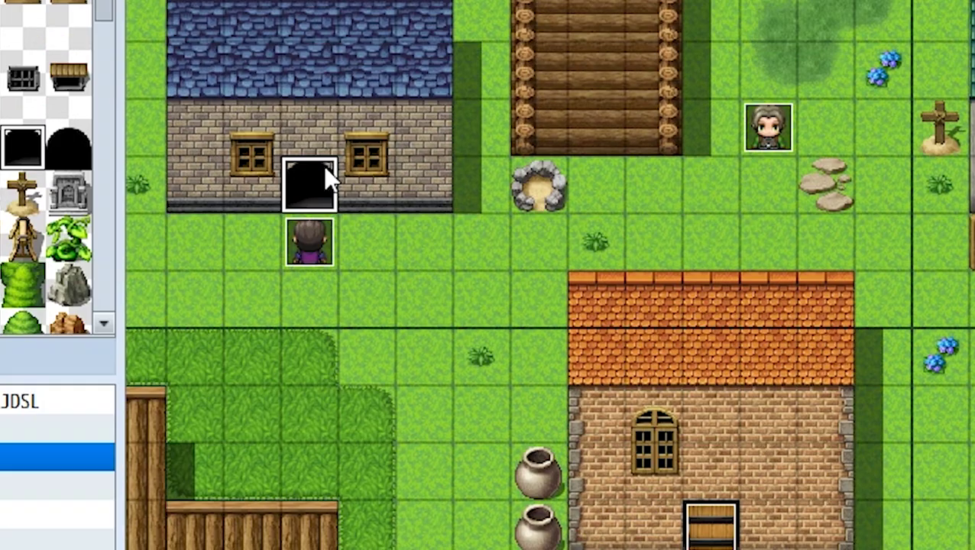
- Add a quick Door event to the blue house's arched doorway with the arched wooden door image
right_click(504, 297)
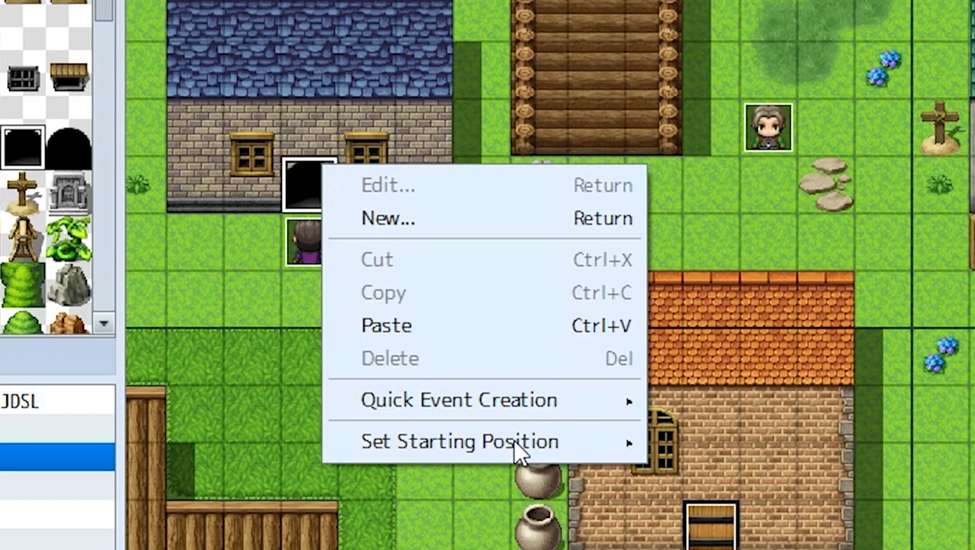
mouse_move(621, 401)
left_click(704, 431)
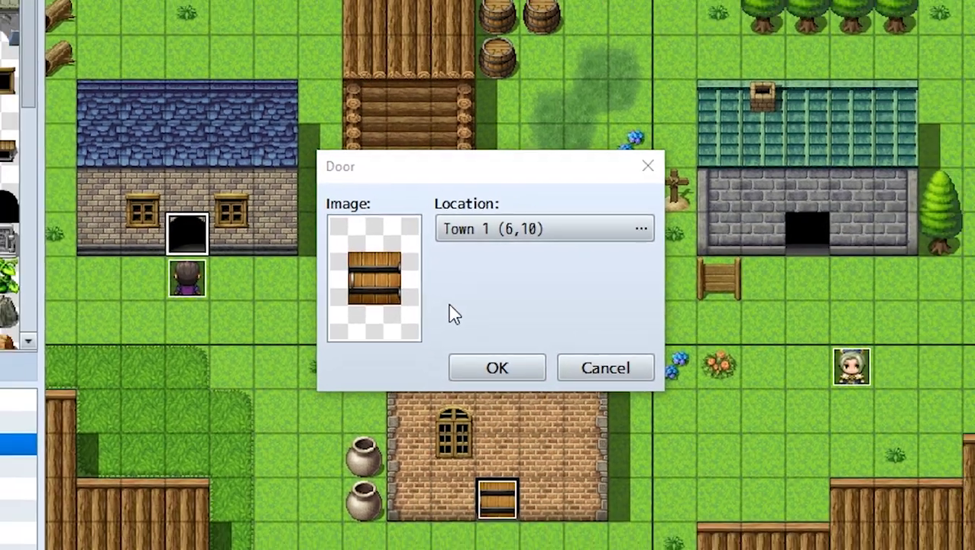
double_click(374, 279)
double_click(646, 87)
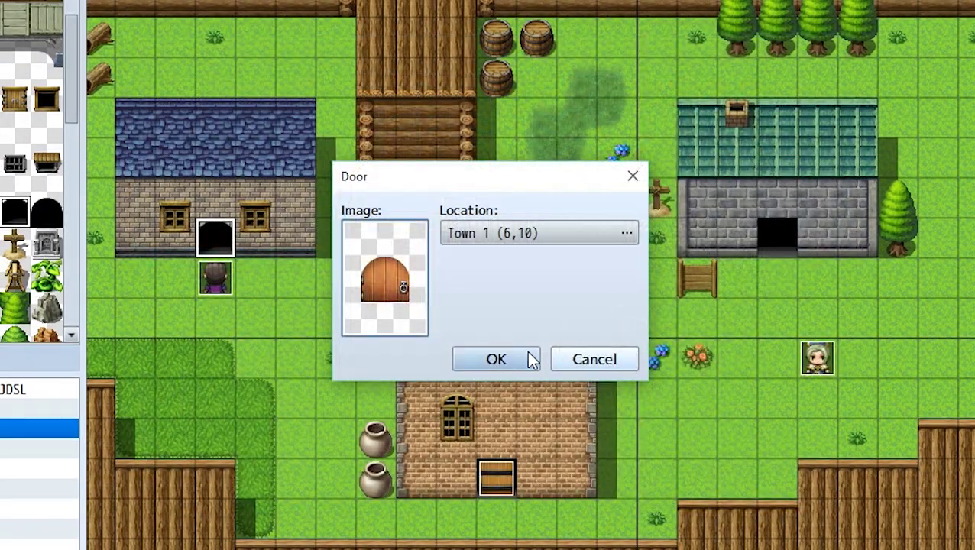
left_click(526, 356)
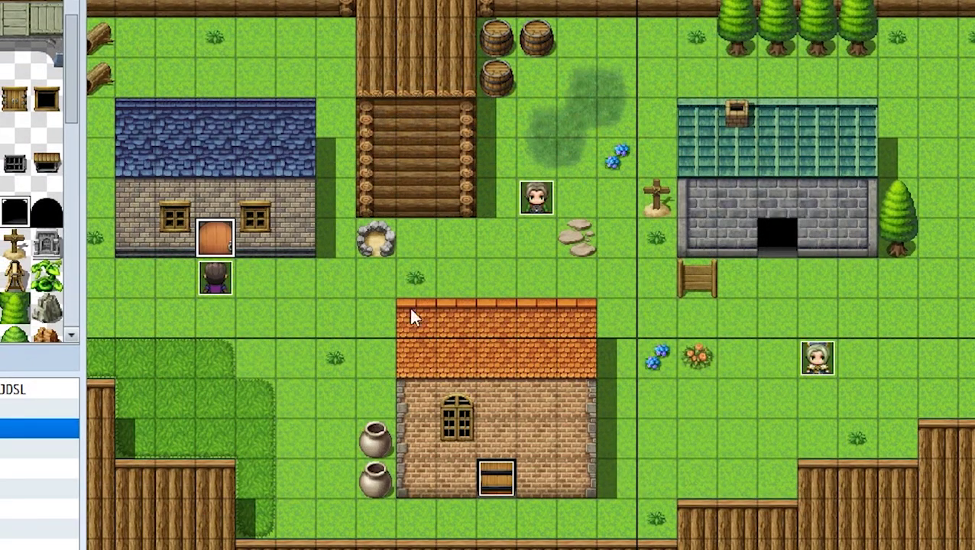
left_click(393, 335)
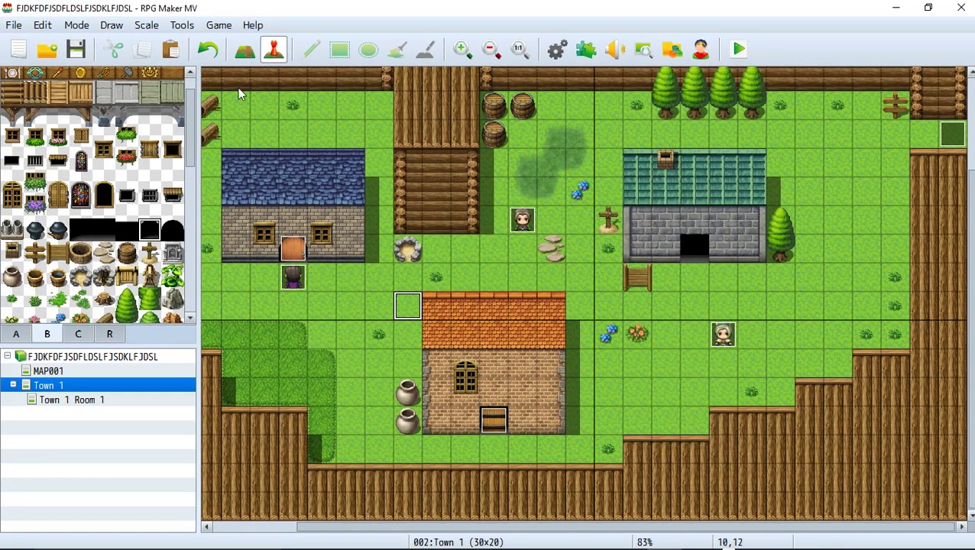
- Set the orange house's door event EV005 to trigger on Action Button
left_click(499, 429)
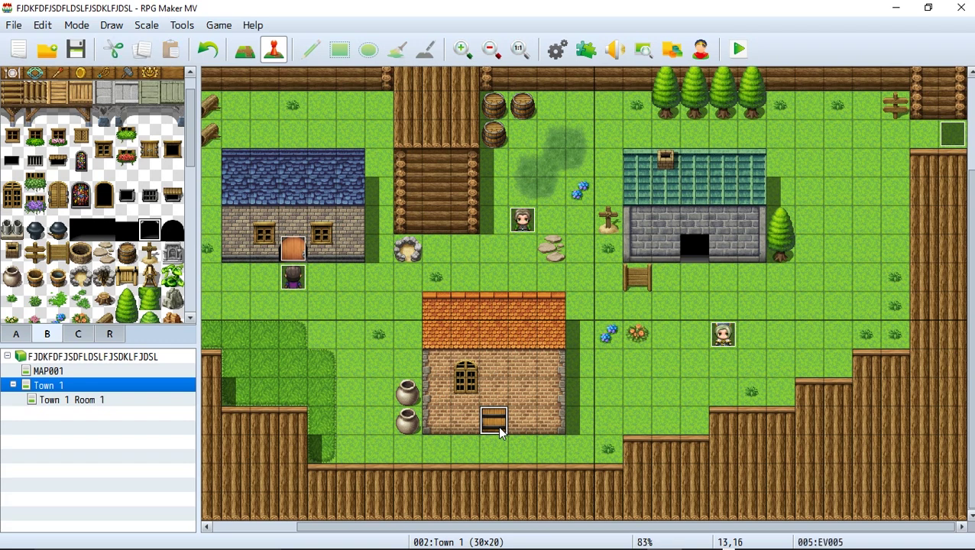
double_click(501, 433)
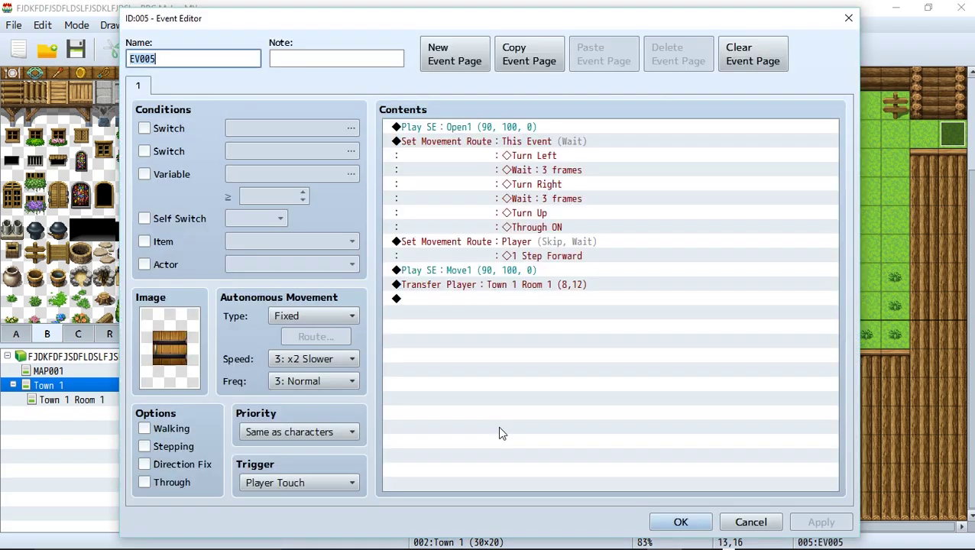
left_click(336, 482)
left_click(326, 473)
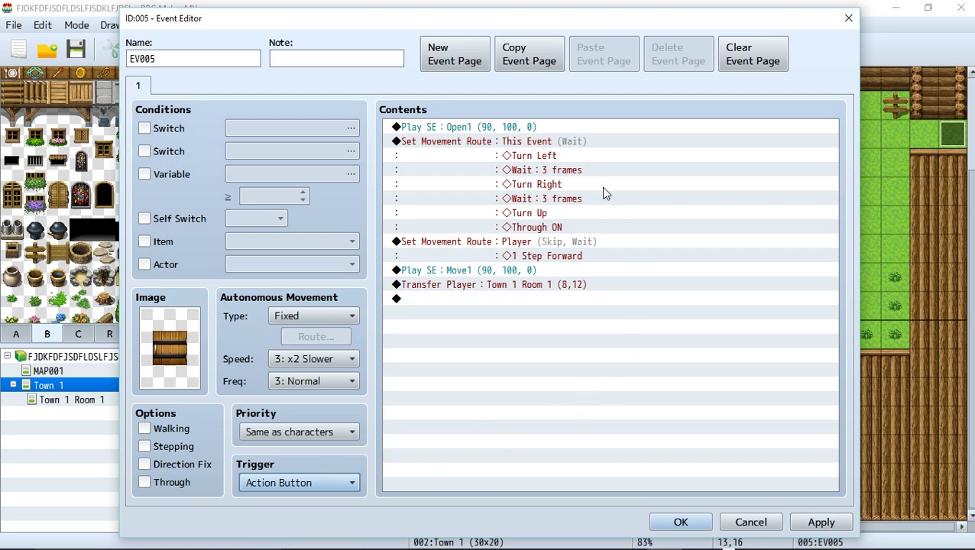
- Make its Transfer Player face Left with Black fade, save the event, and open Town 1 Room 1
left_click(528, 289)
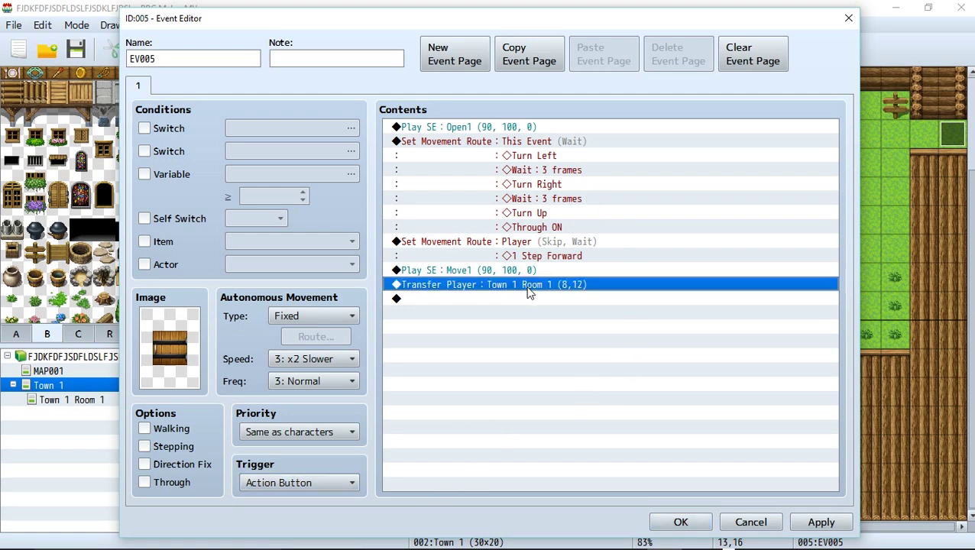
double_click(535, 287)
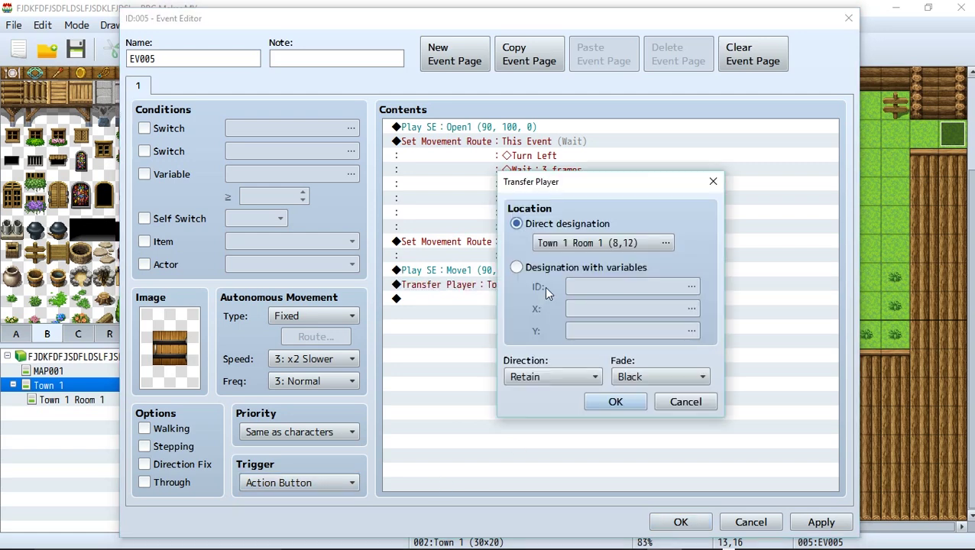
left_click(576, 378)
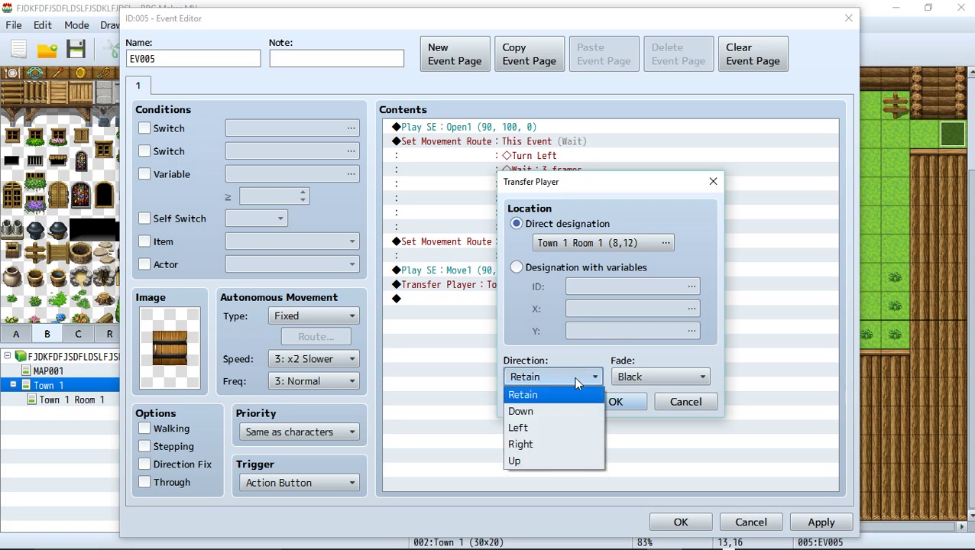
left_click(532, 434)
left_click(628, 377)
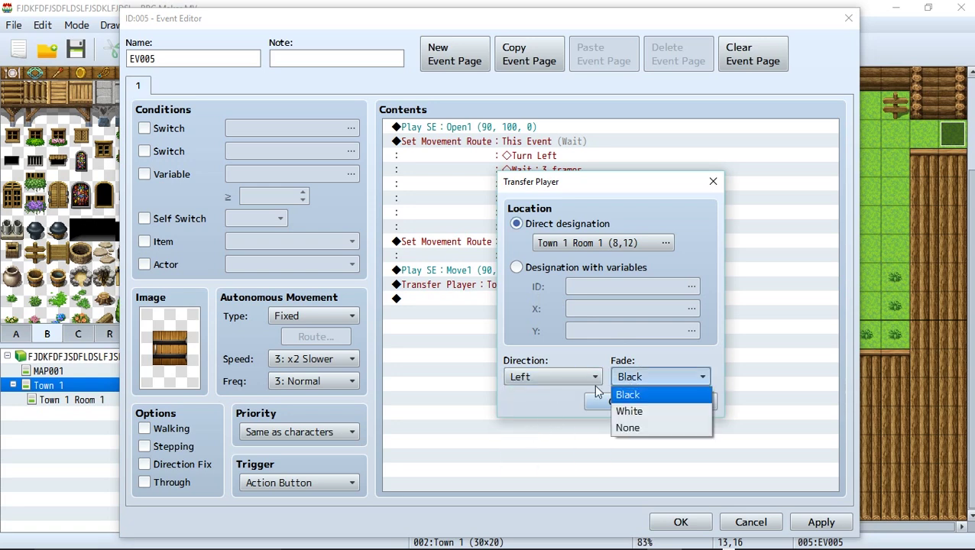
left_click(616, 393)
left_click(603, 400)
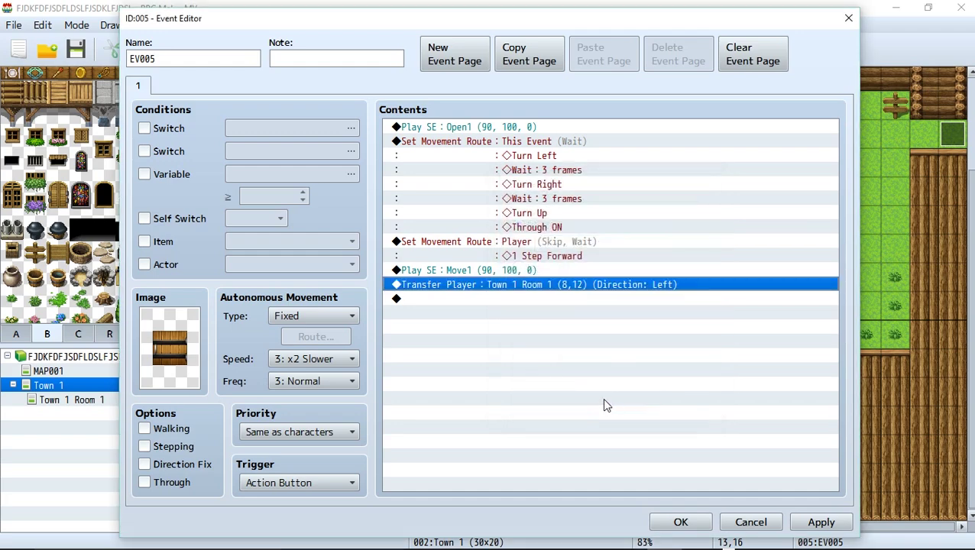
left_click(678, 522)
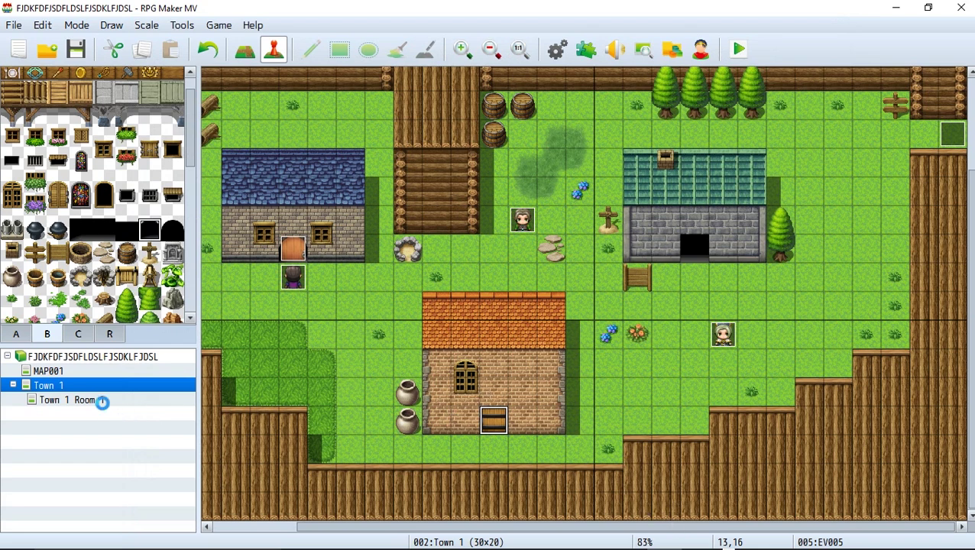
left_click(103, 401)
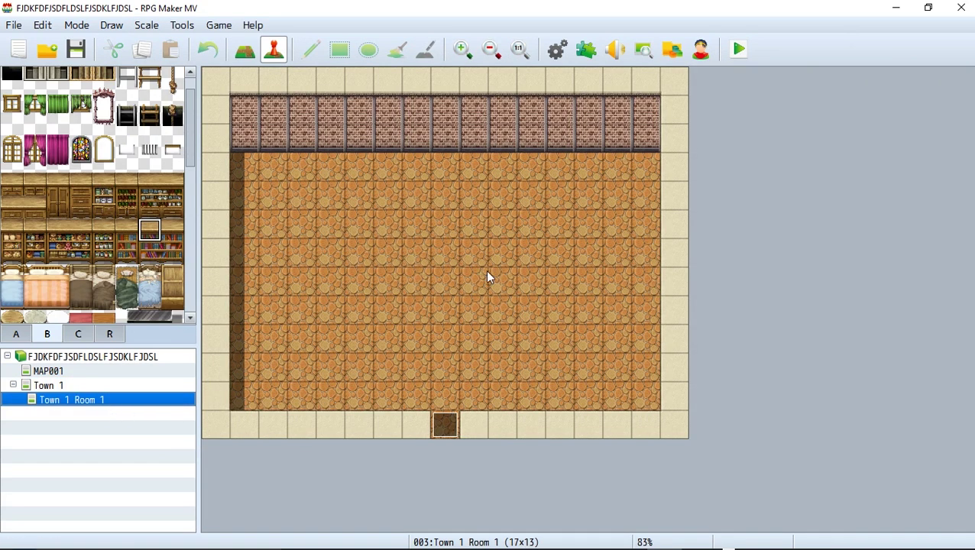